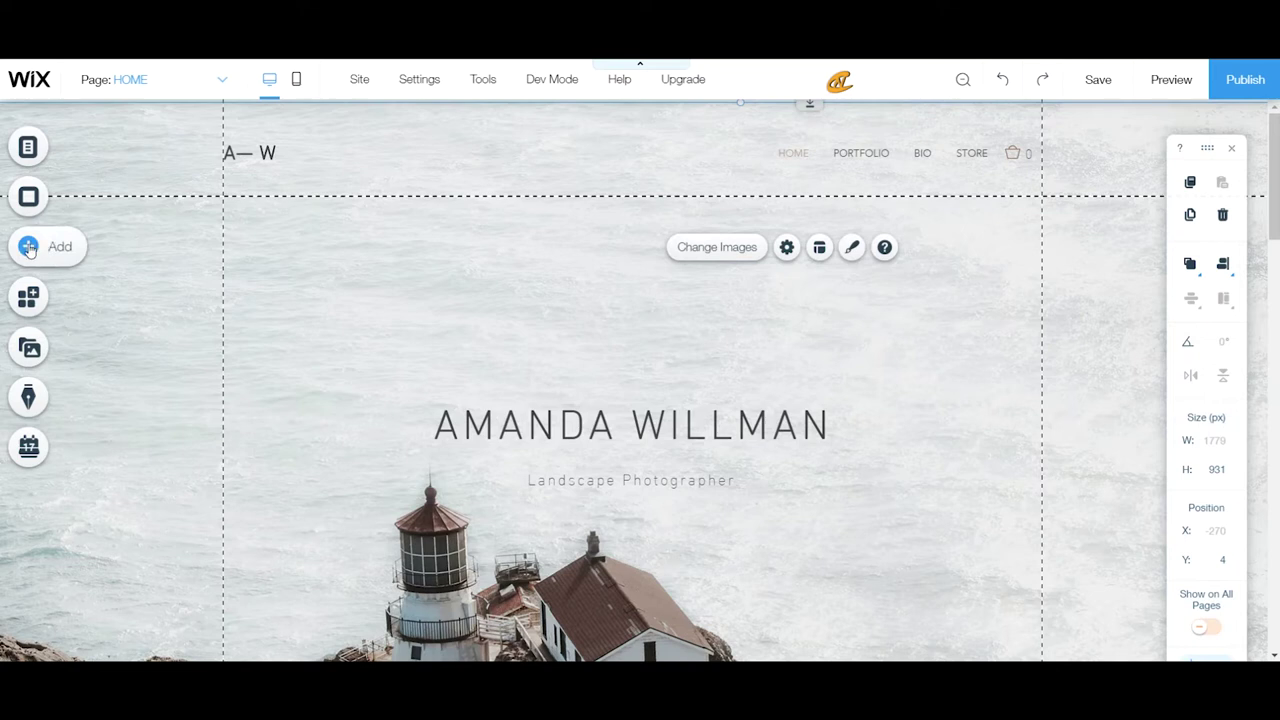
- Upload the image 0-olive-orchard.jpg from the computer to the site files for adding to the page
{"action": "left_click", "coordinate": [29, 247]}
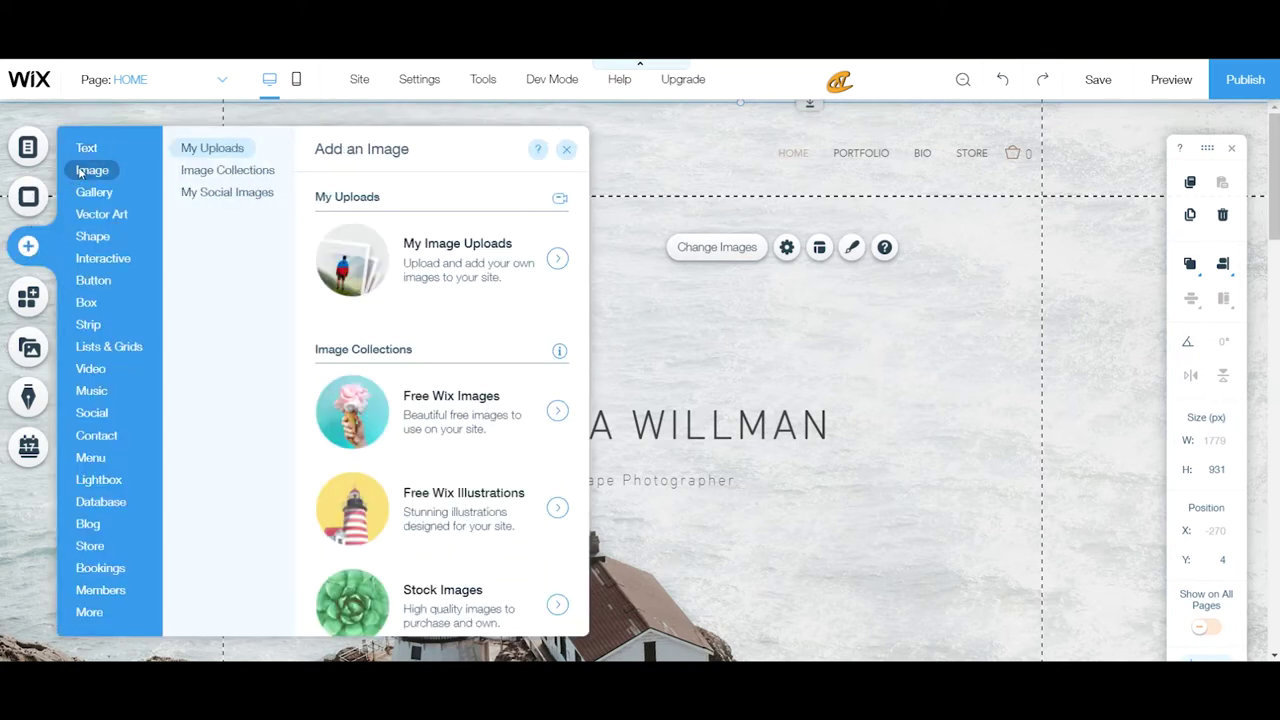
{"action": "mouse_move", "coordinate": [90, 194]}
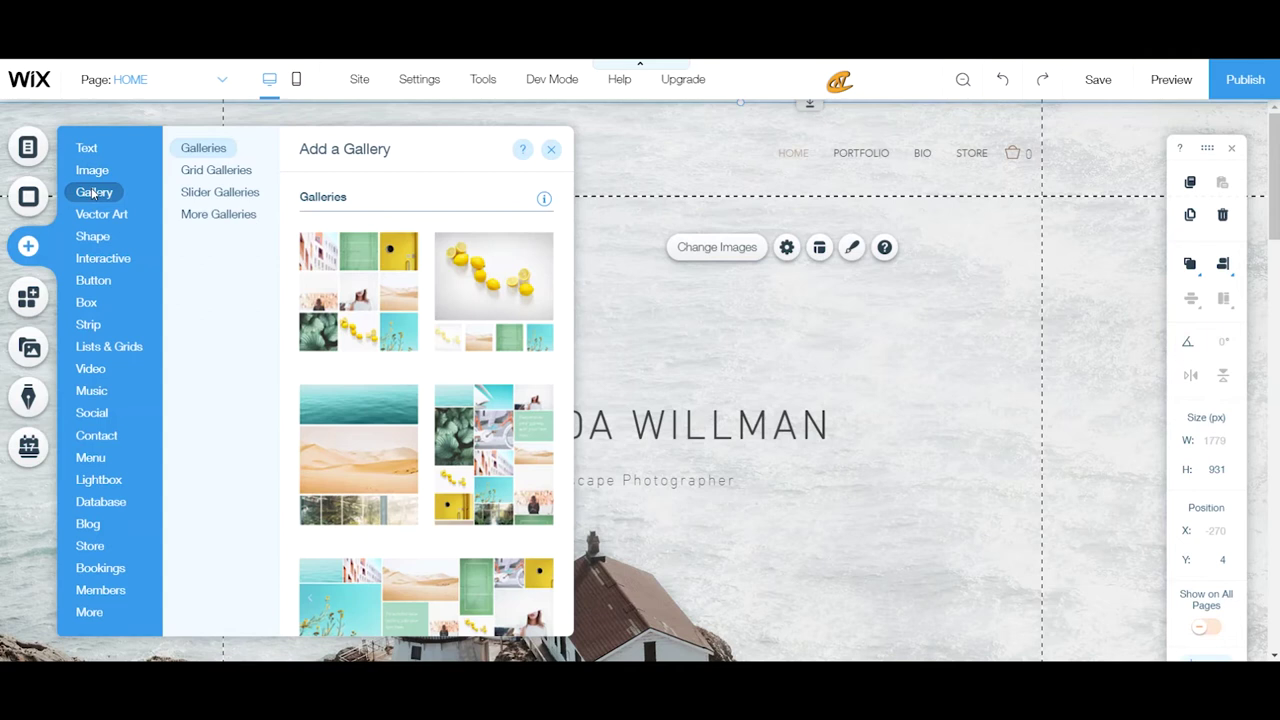
{"action": "left_click", "coordinate": [188, 170]}
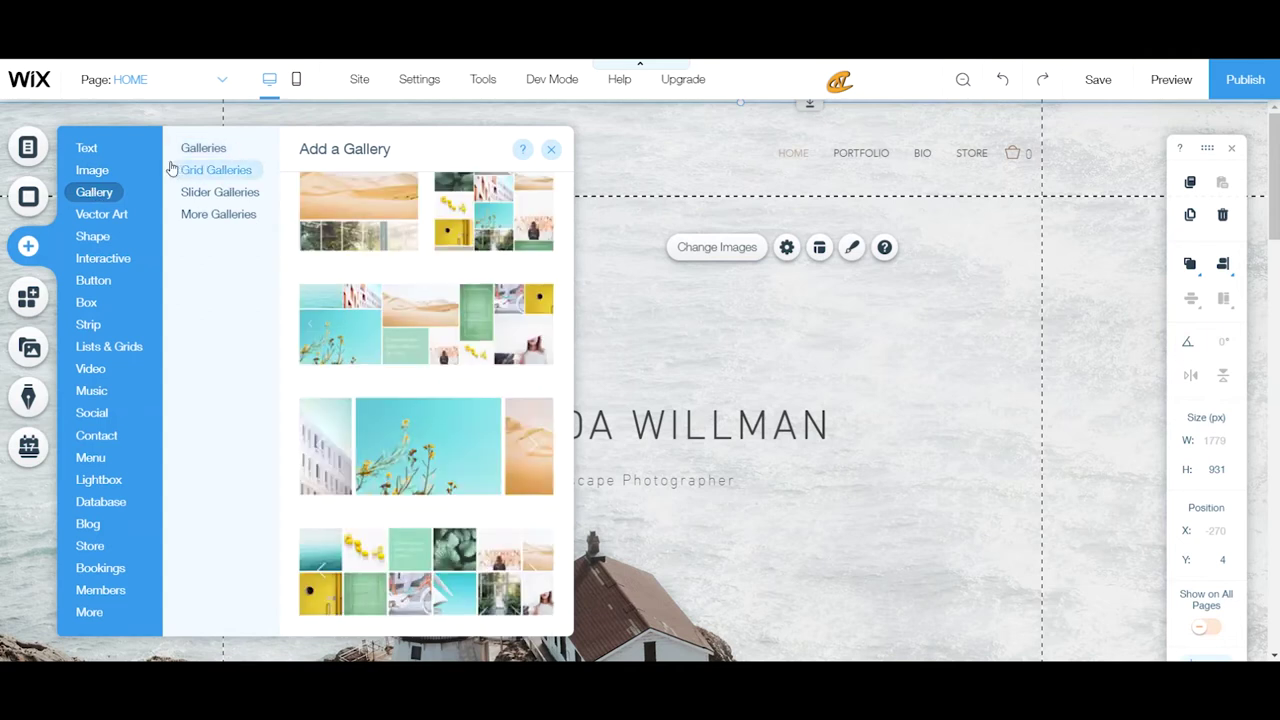
{"action": "mouse_move", "coordinate": [112, 176]}
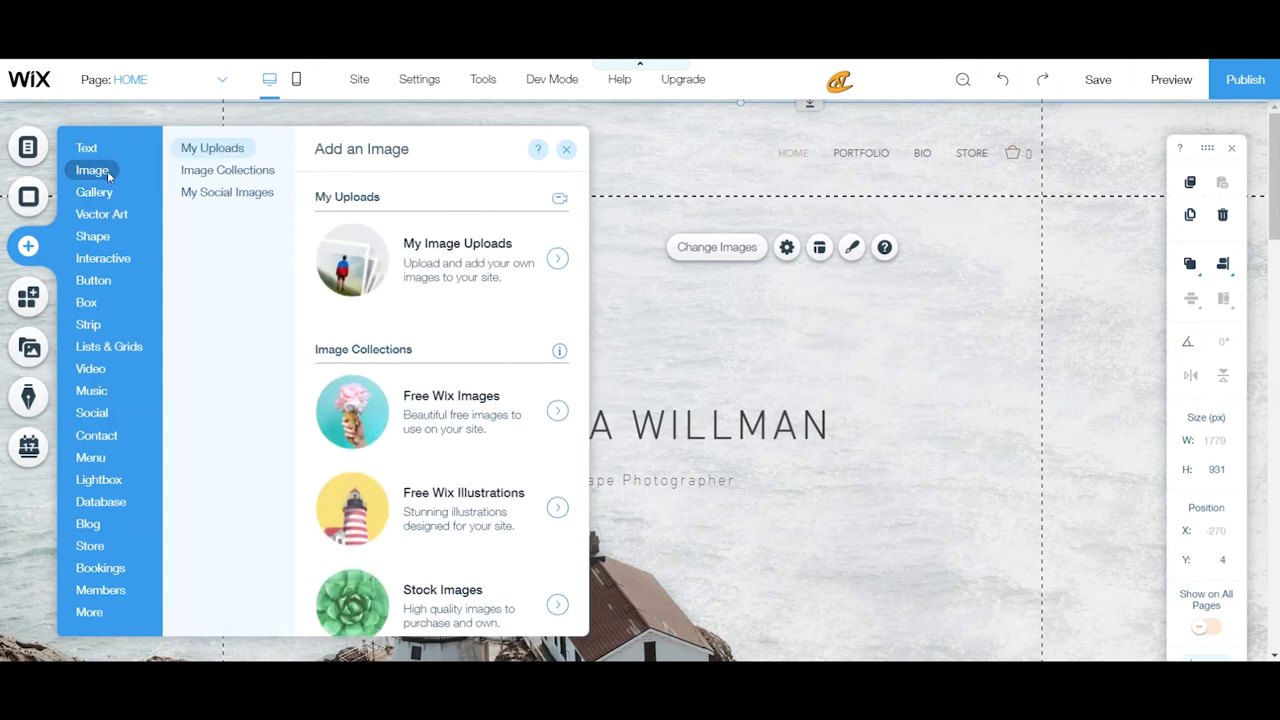
{"action": "left_click", "coordinate": [437, 263]}
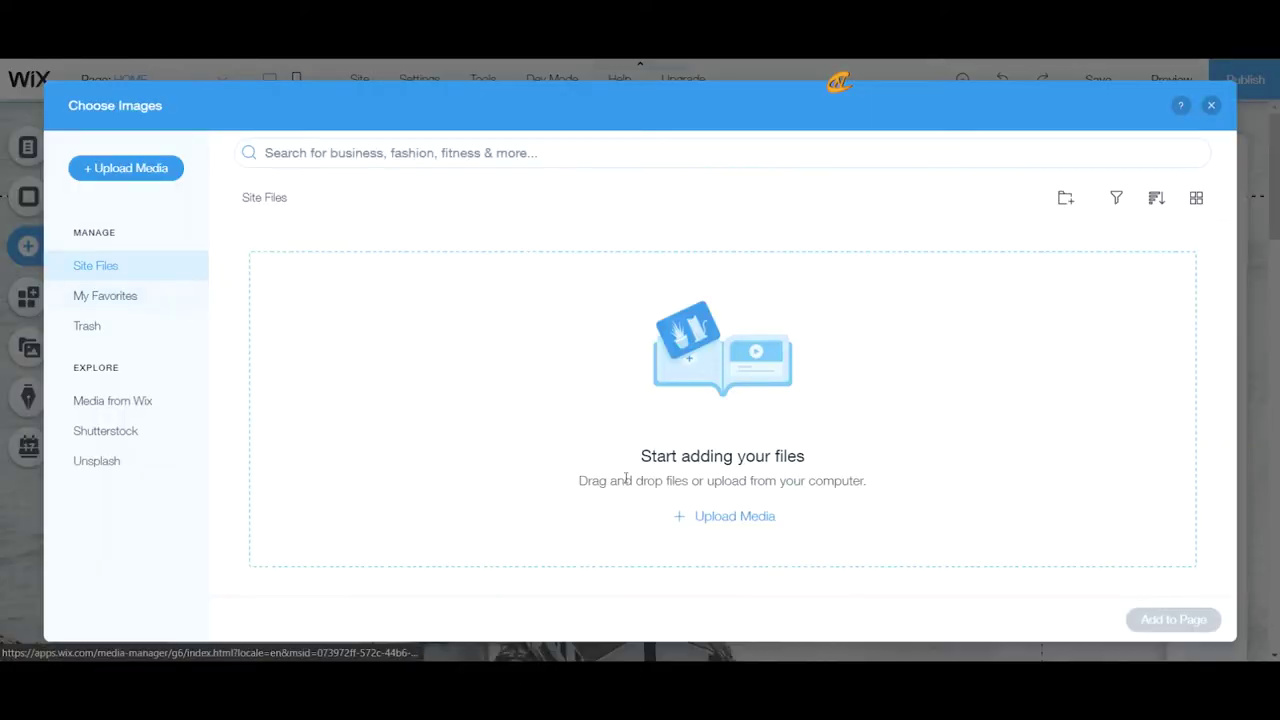
{"action": "left_click", "coordinate": [702, 518]}
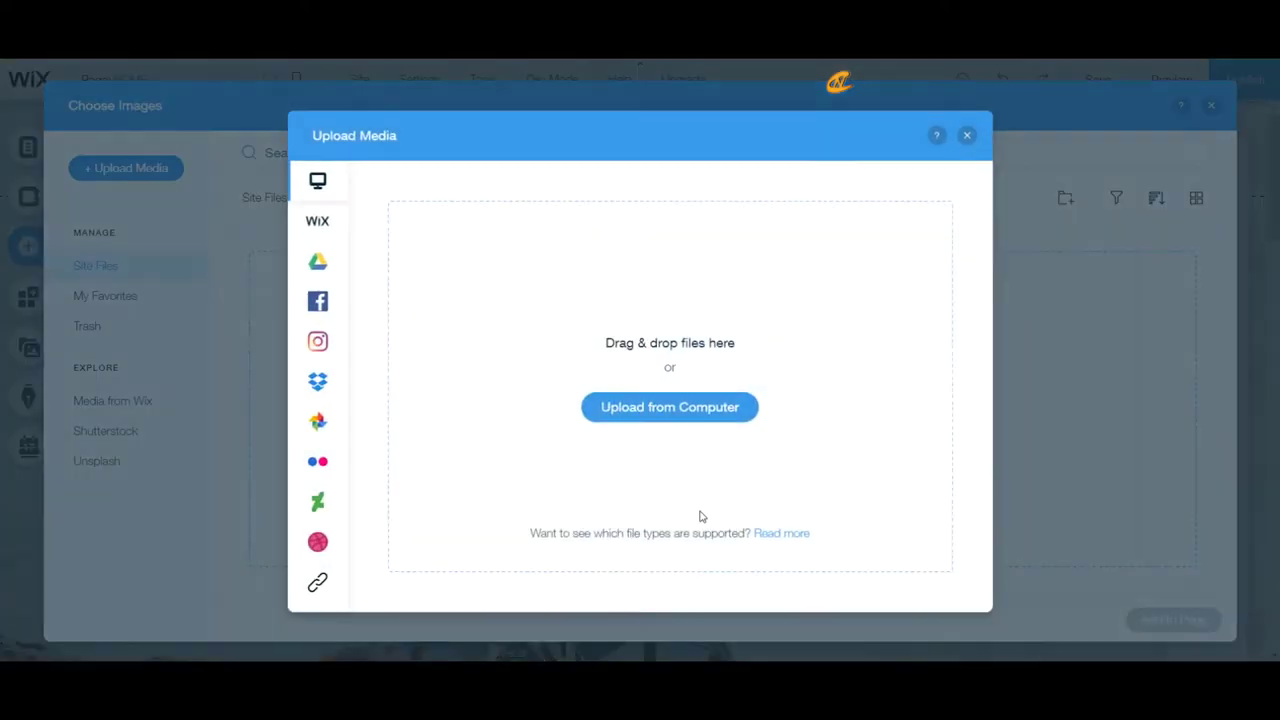
{"action": "left_click", "coordinate": [655, 410]}
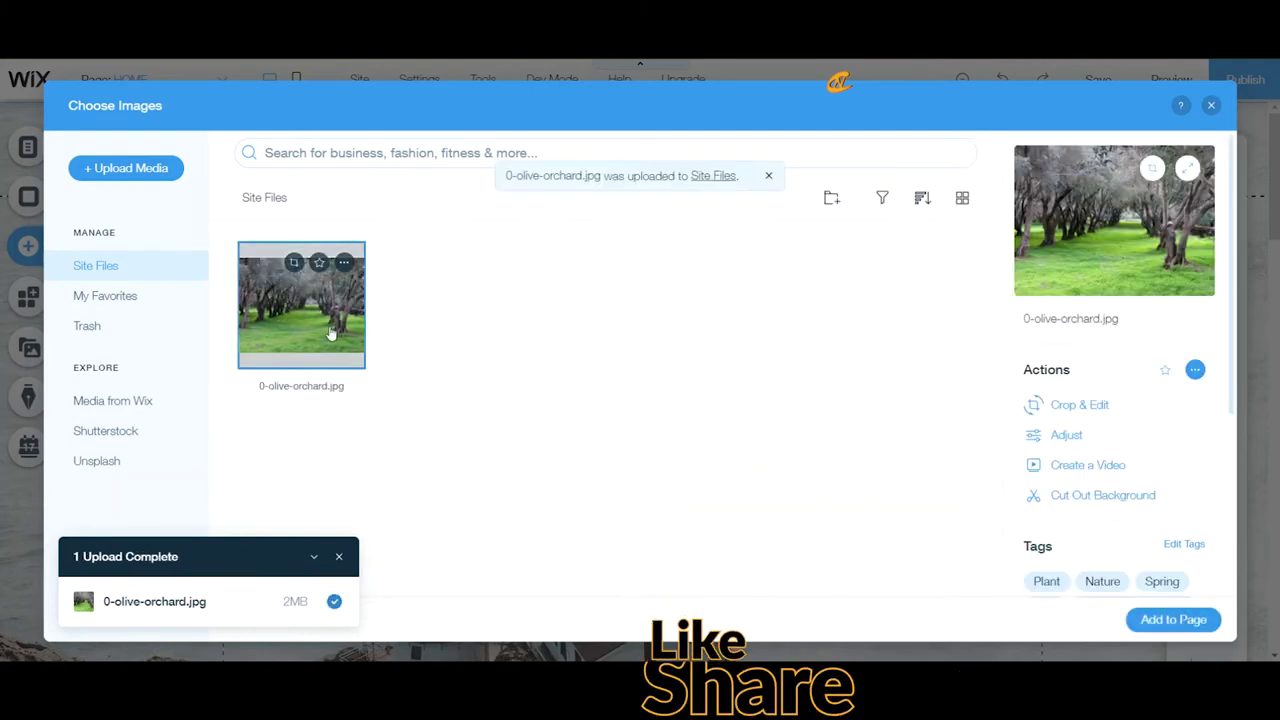
- Open the uploaded olive orchard image for Crop & Edit and crop strips off its upper and lower edges
{"action": "left_click", "coordinate": [344, 264]}
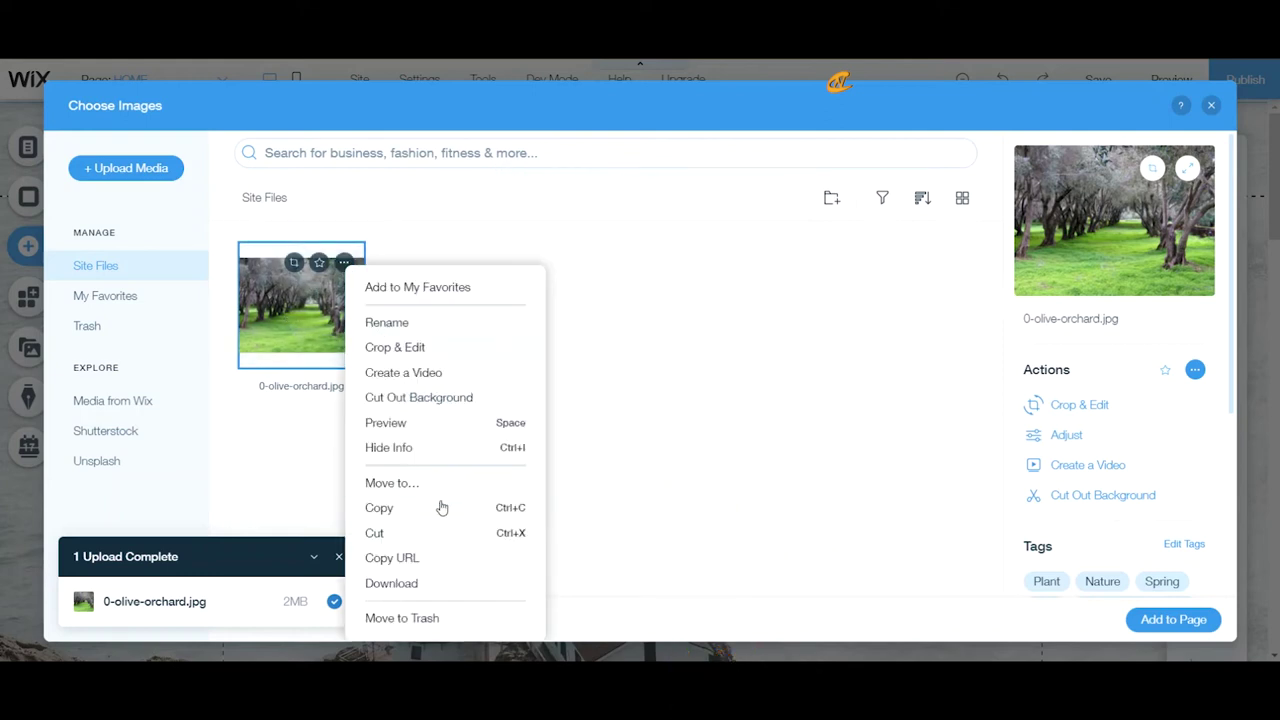
{"action": "left_click", "coordinate": [447, 358]}
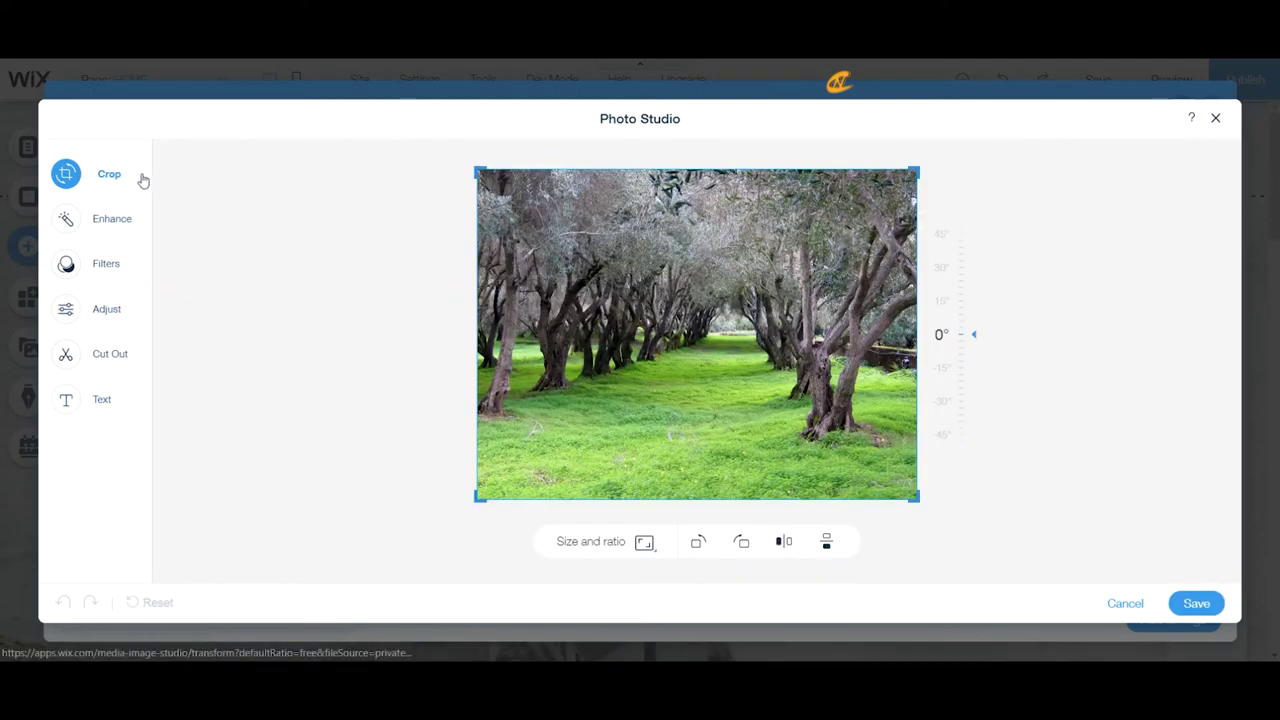
{"action": "left_click_drag", "start_coordinate": [478, 172], "coordinate": [478, 215]}
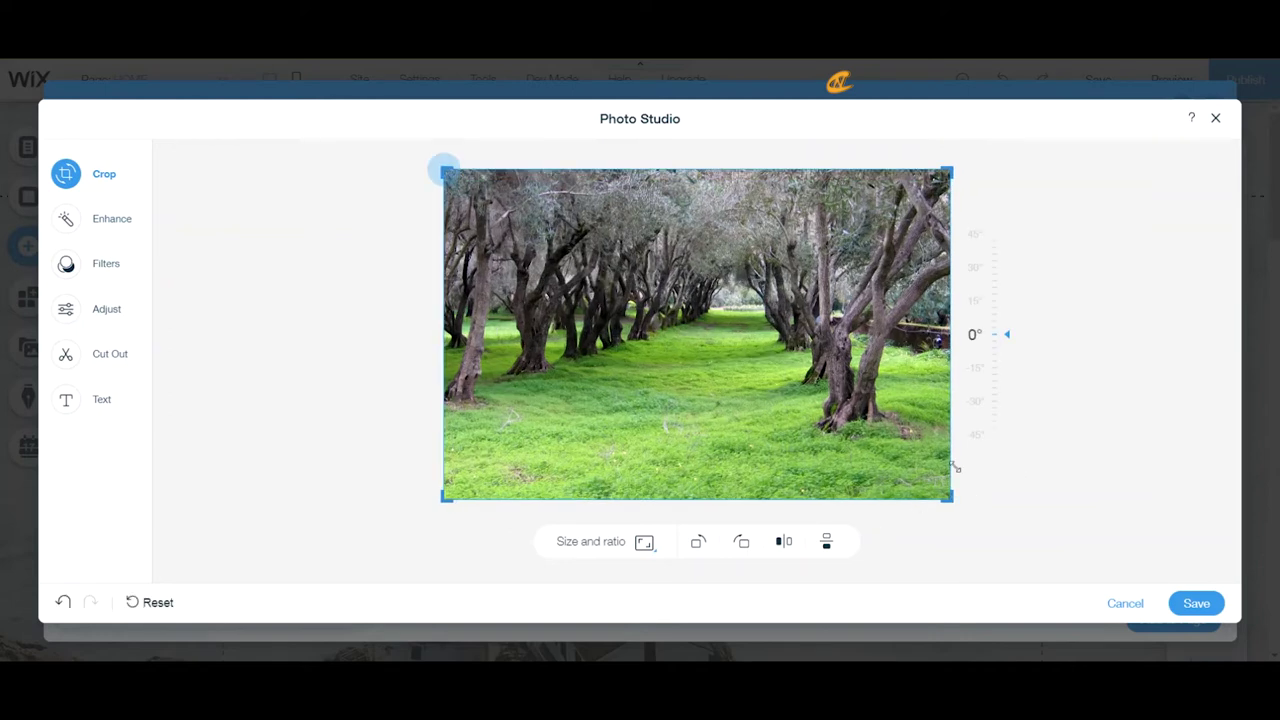
{"action": "left_click_drag", "start_coordinate": [955, 467], "coordinate": [955, 441]}
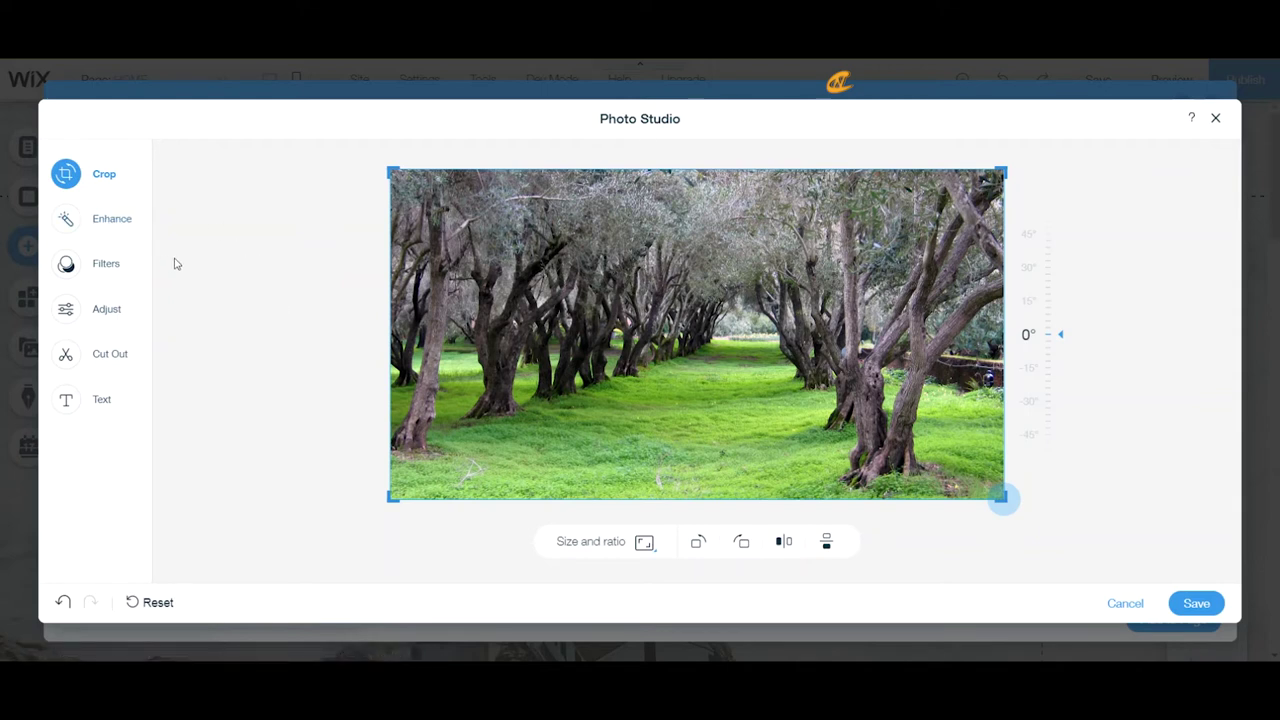
- Compare the enhancement presets on the photo, including Portrait, and apply Scenery
{"action": "left_click", "coordinate": [82, 222]}
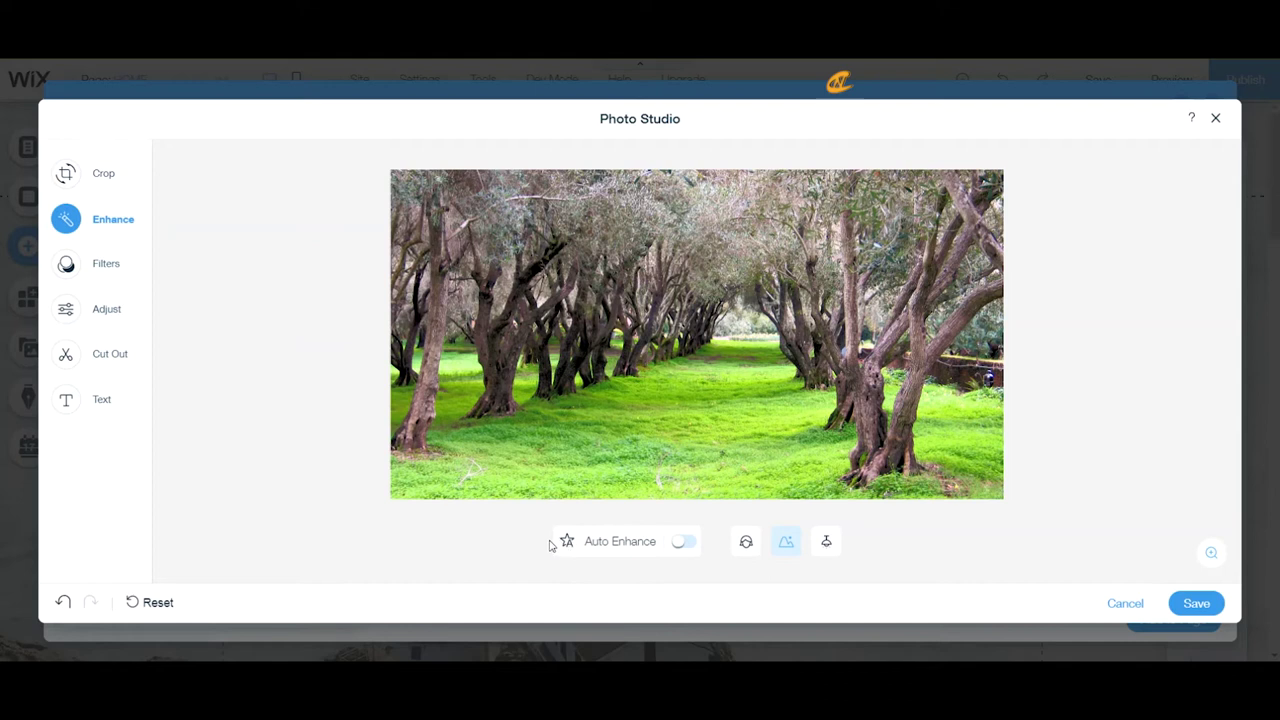
{"action": "left_click", "coordinate": [786, 543]}
{"action": "left_click", "coordinate": [827, 543]}
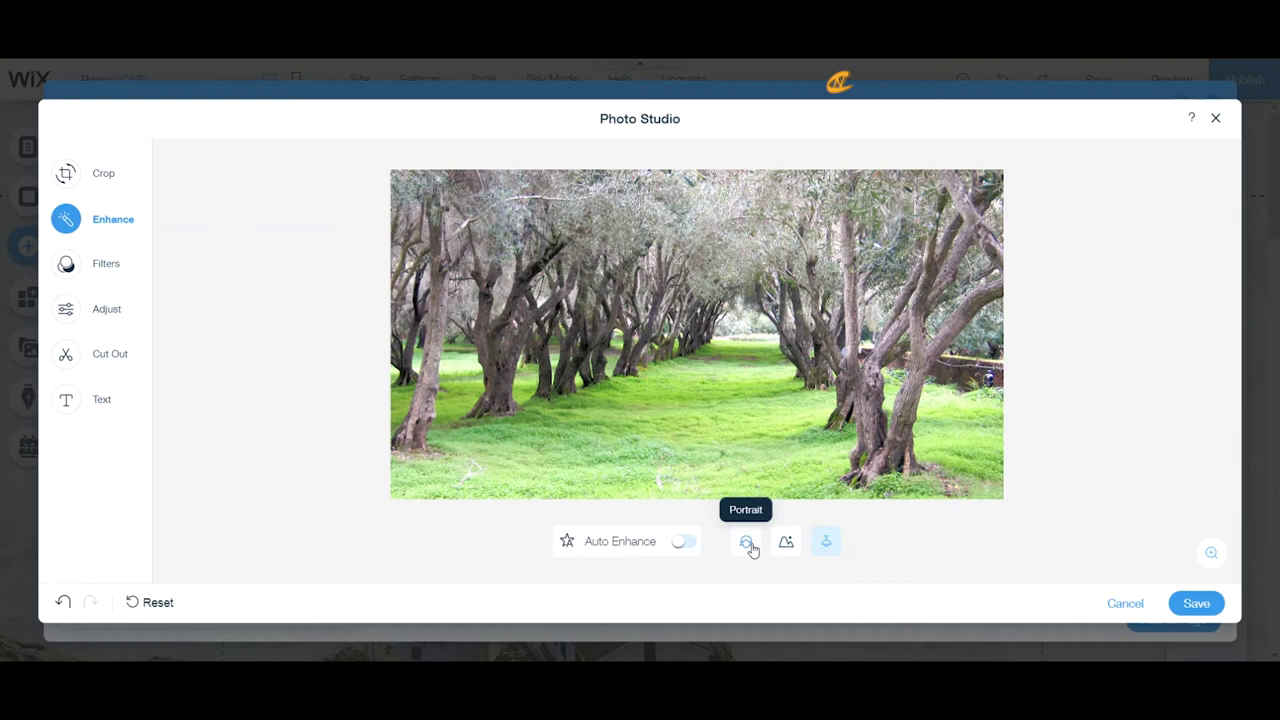
{"action": "left_click", "coordinate": [750, 546]}
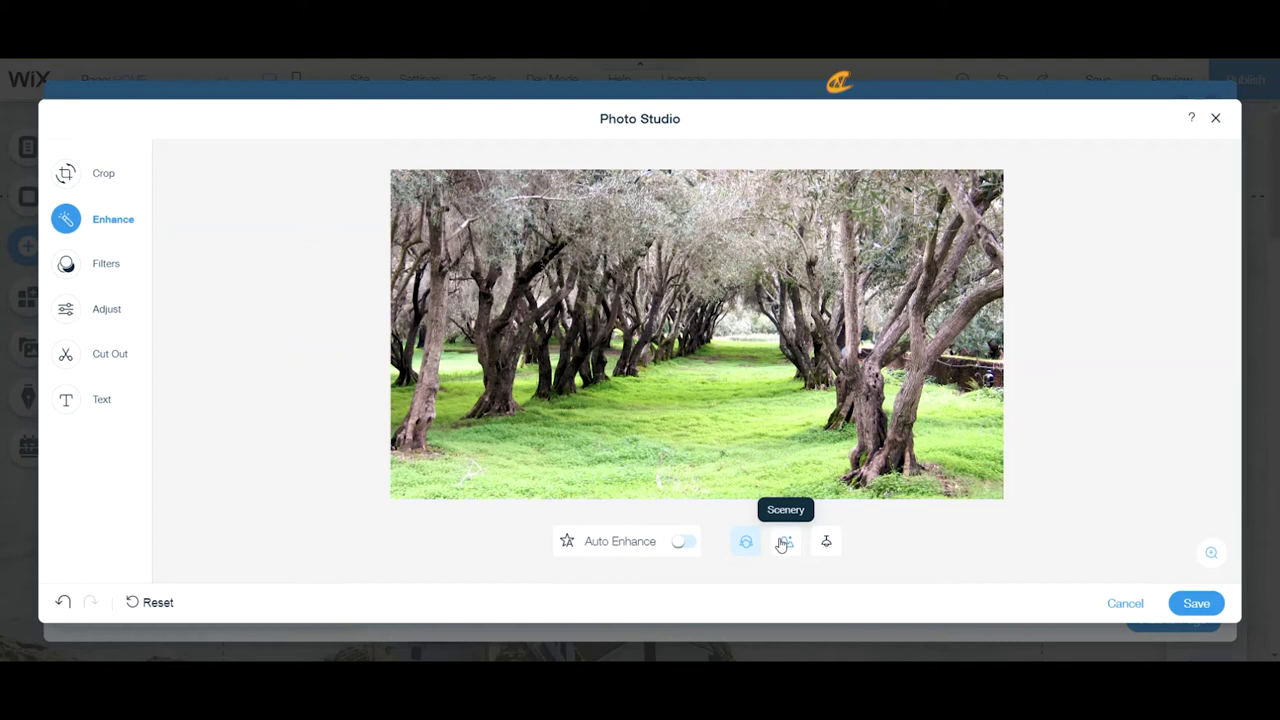
{"action": "left_click", "coordinate": [782, 543]}
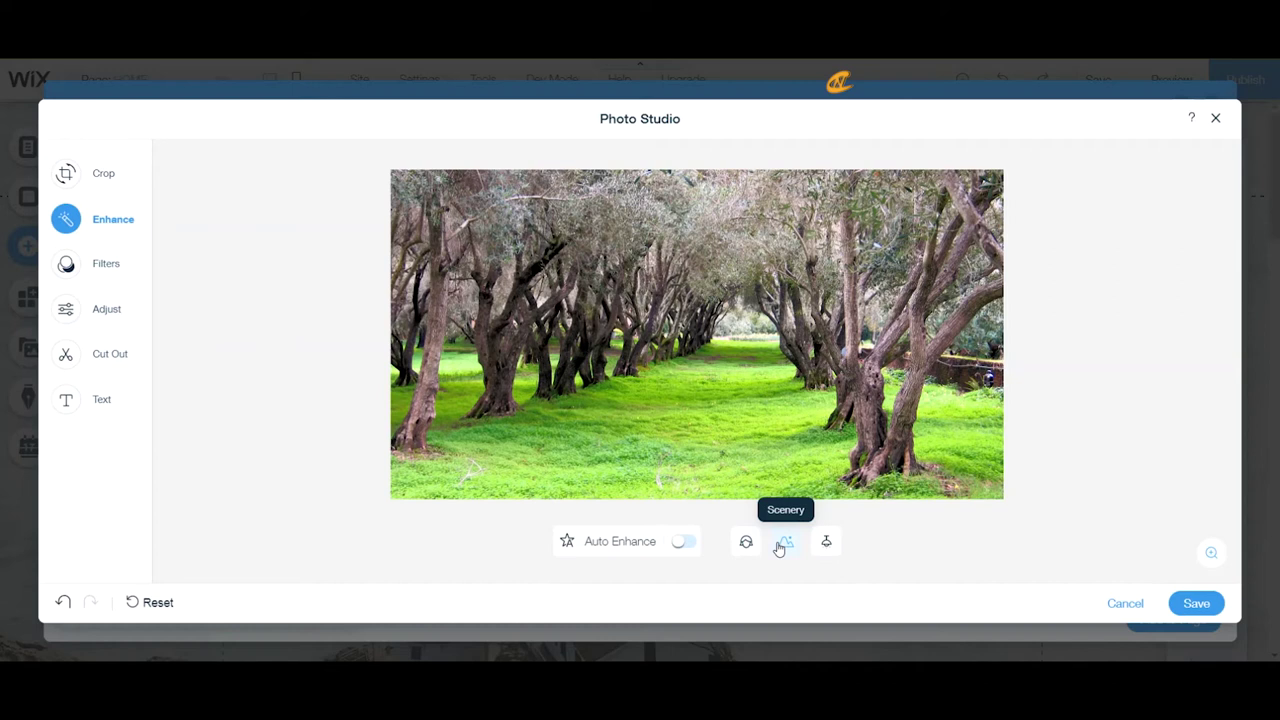
- Look through the available color filters for the photo without applying one
{"action": "left_click", "coordinate": [108, 268]}
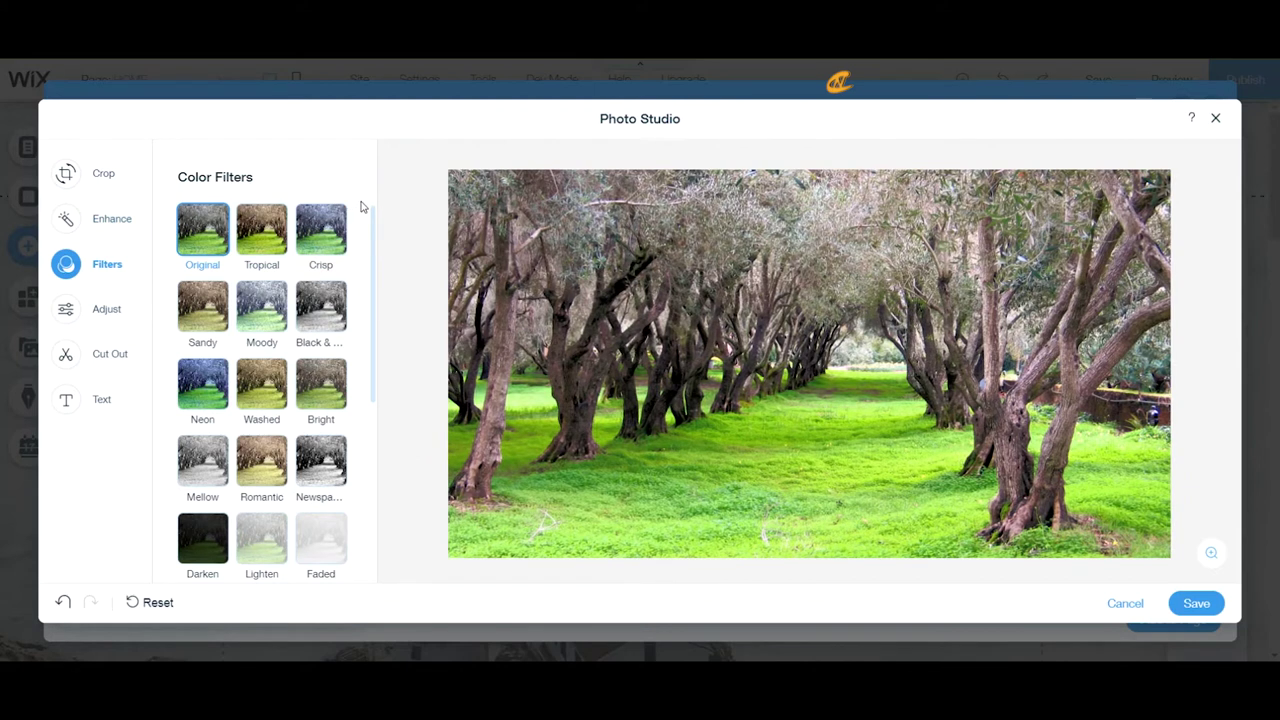
{"action": "scroll", "coordinate": [357, 260], "scroll_direction": "down", "scroll_amount": 5}
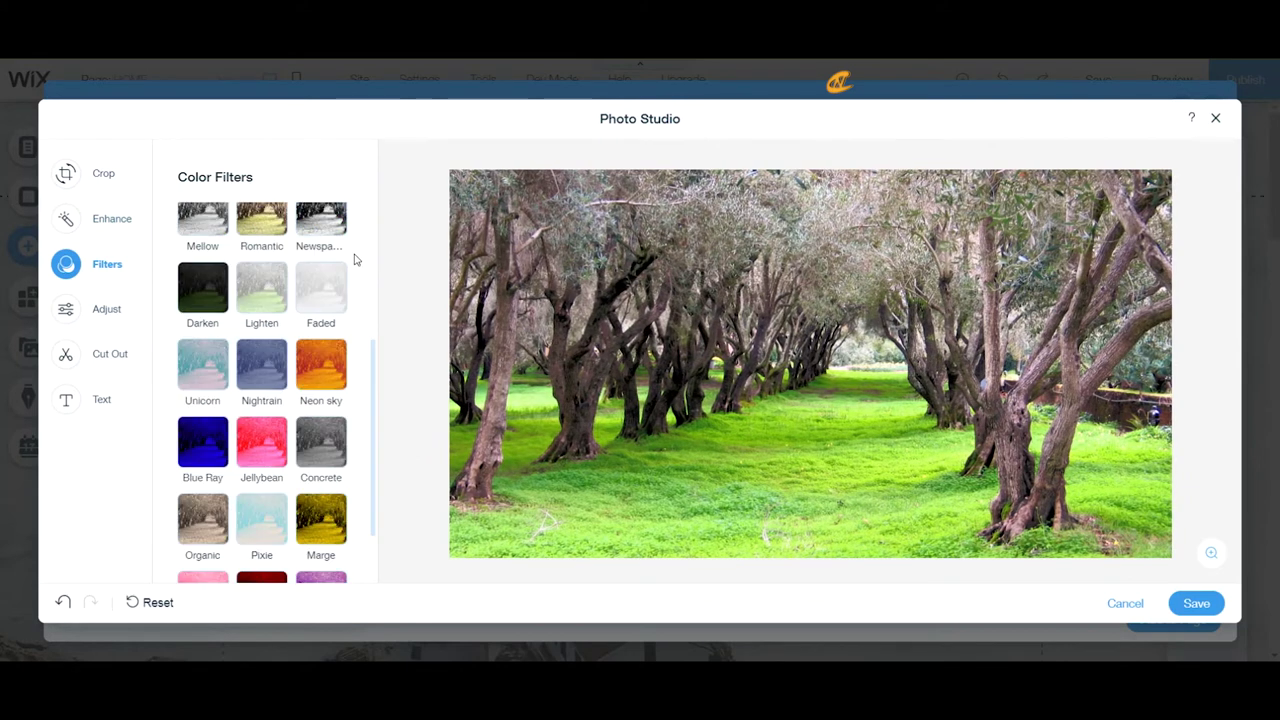
{"action": "scroll", "coordinate": [354, 260], "scroll_direction": "down", "scroll_amount": 1}
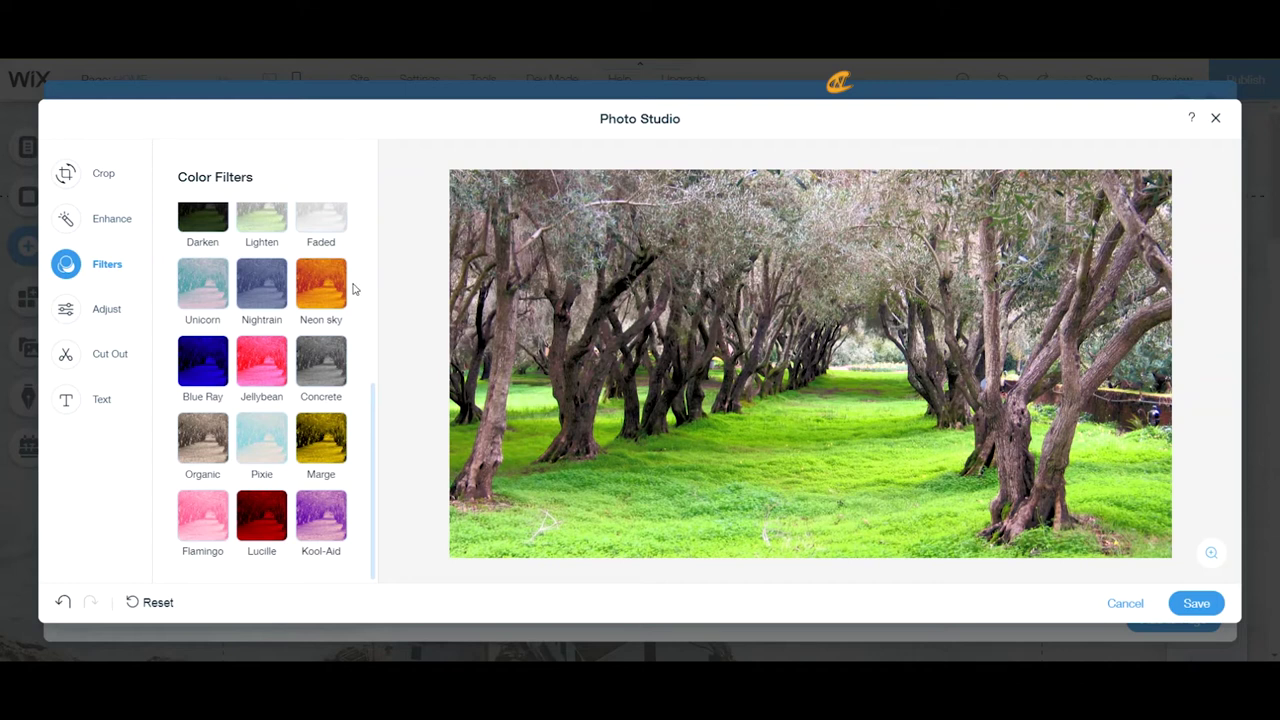
{"action": "scroll", "coordinate": [353, 289], "scroll_direction": "up", "scroll_amount": 6}
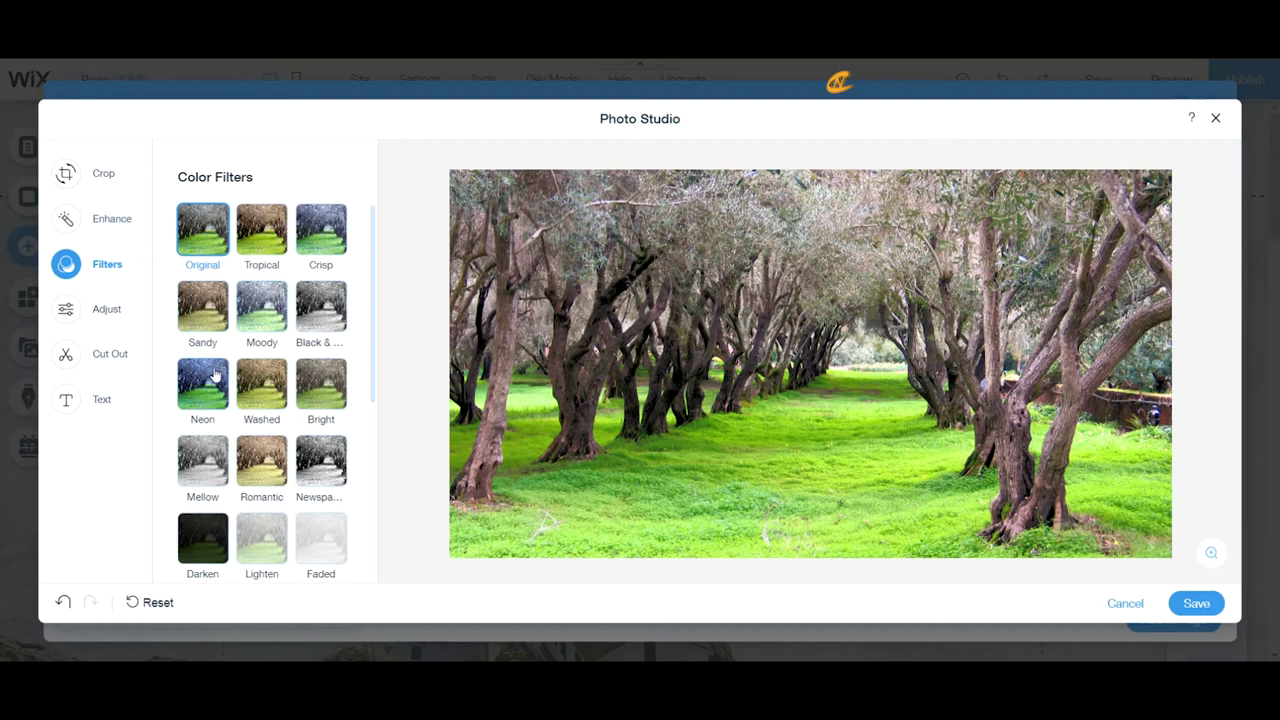
{"action": "scroll", "coordinate": [366, 357], "scroll_direction": "down", "scroll_amount": 5}
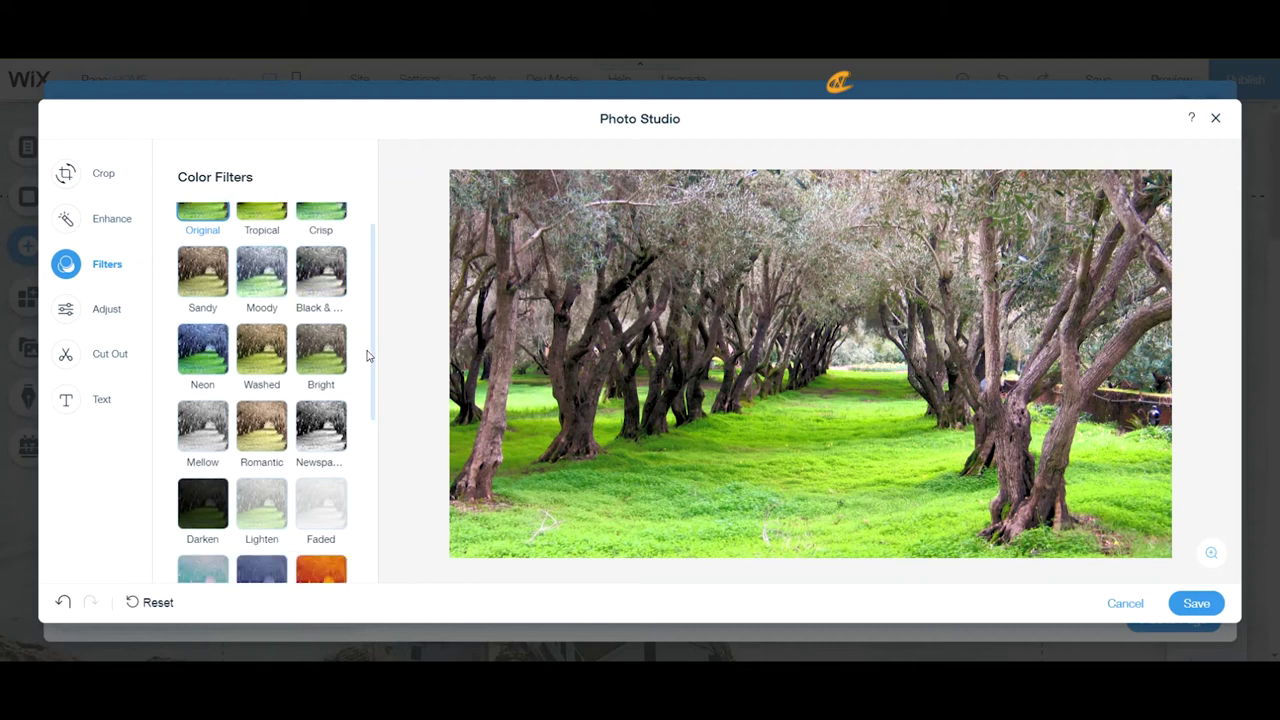
{"action": "scroll", "coordinate": [366, 357], "scroll_direction": "up", "scroll_amount": 5}
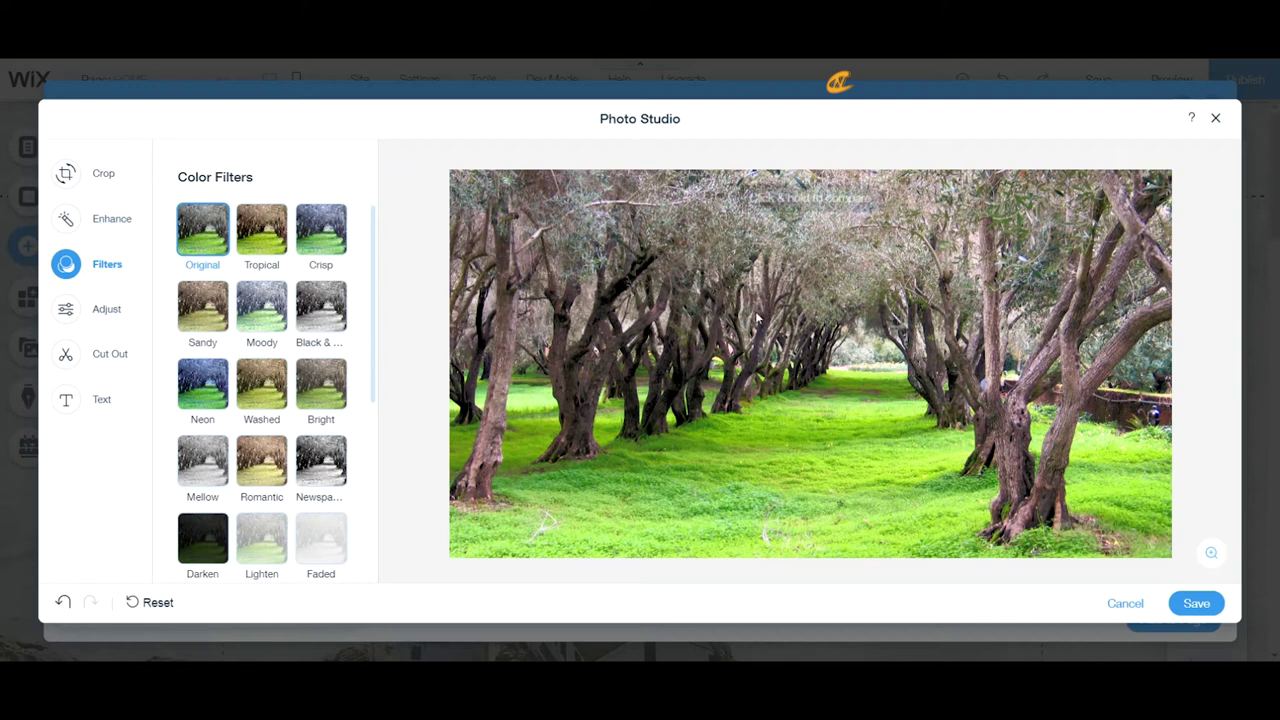
- Adjust the photo's light by slightly lowering brightness, slightly raising contrast and shadows, and raising highlights more strongly
{"action": "left_click", "coordinate": [100, 313]}
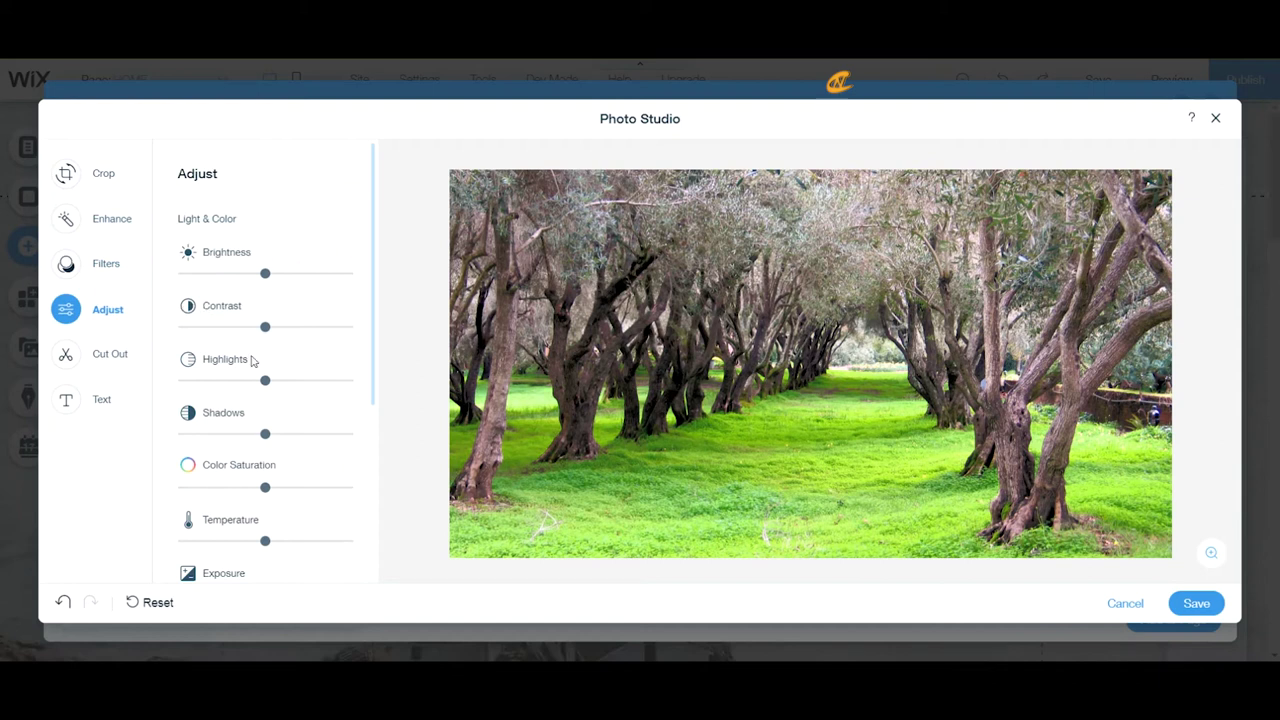
{"action": "scroll", "coordinate": [228, 400], "scroll_direction": "down", "scroll_amount": 3}
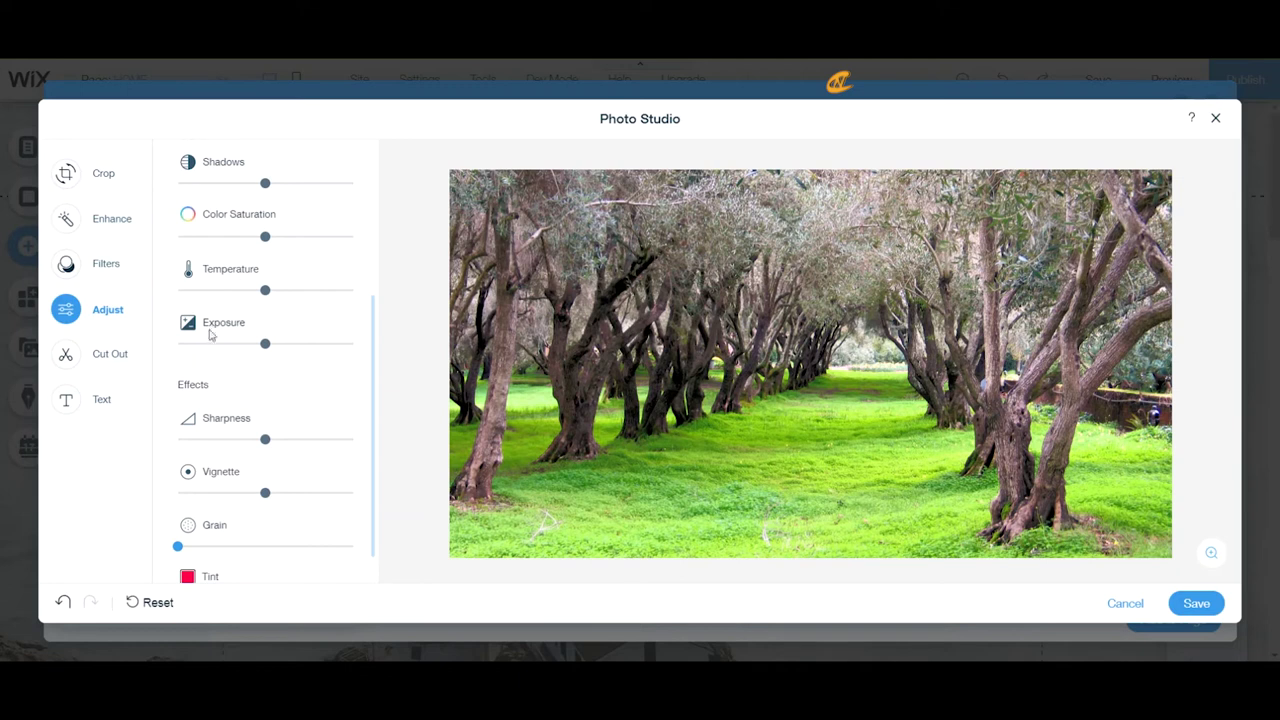
{"action": "scroll", "coordinate": [246, 366], "scroll_direction": "down", "scroll_amount": 1}
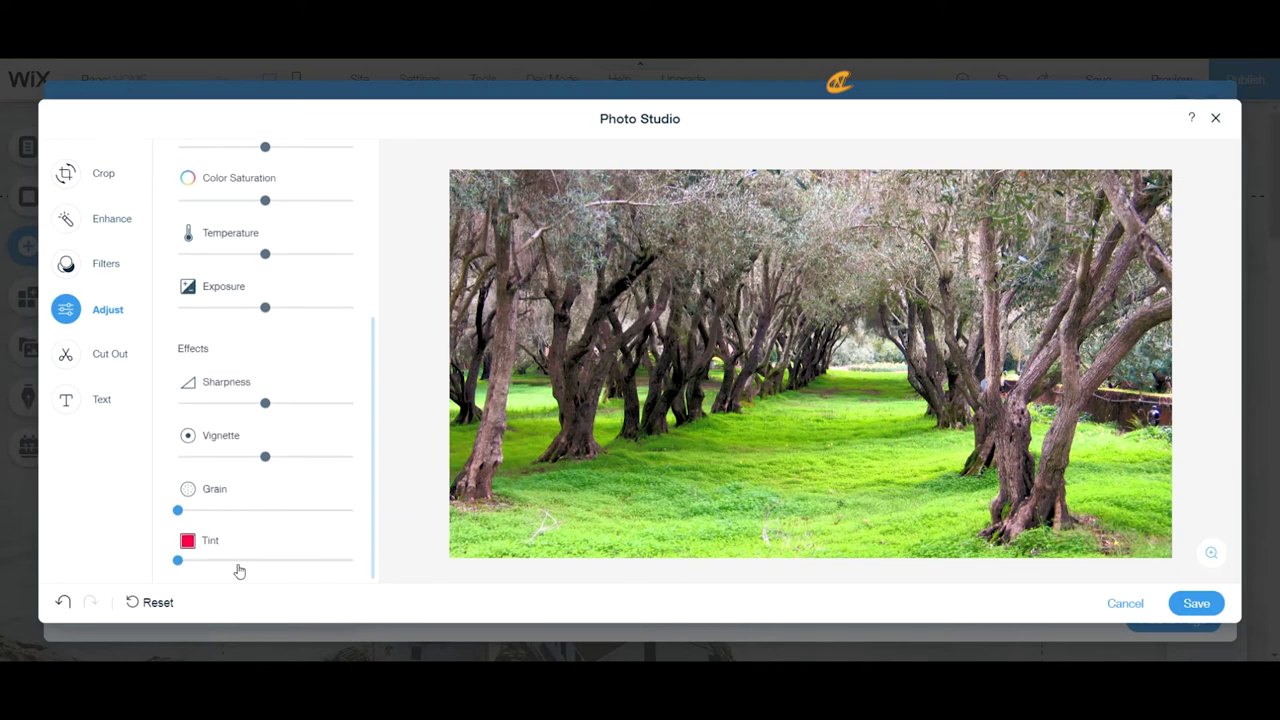
{"action": "scroll", "coordinate": [291, 391], "scroll_direction": "up", "scroll_amount": 5}
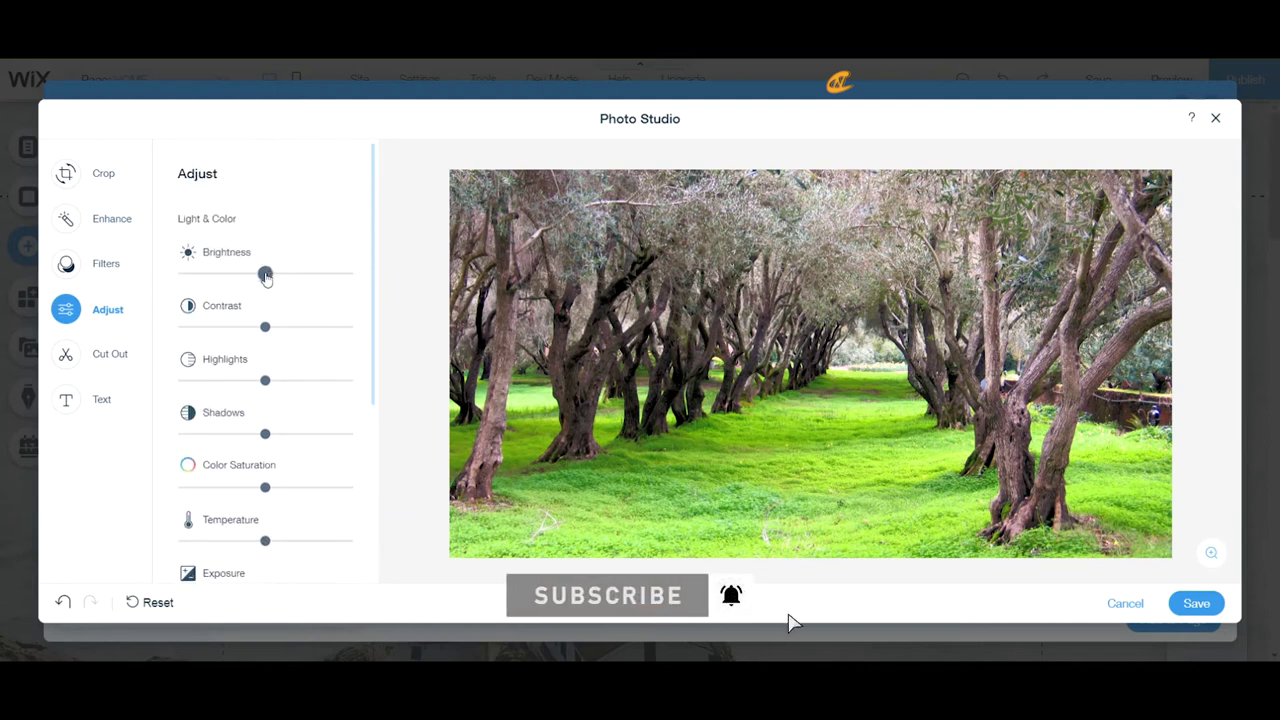
{"action": "left_click_drag", "start_coordinate": [265, 277], "coordinate": [252, 280]}
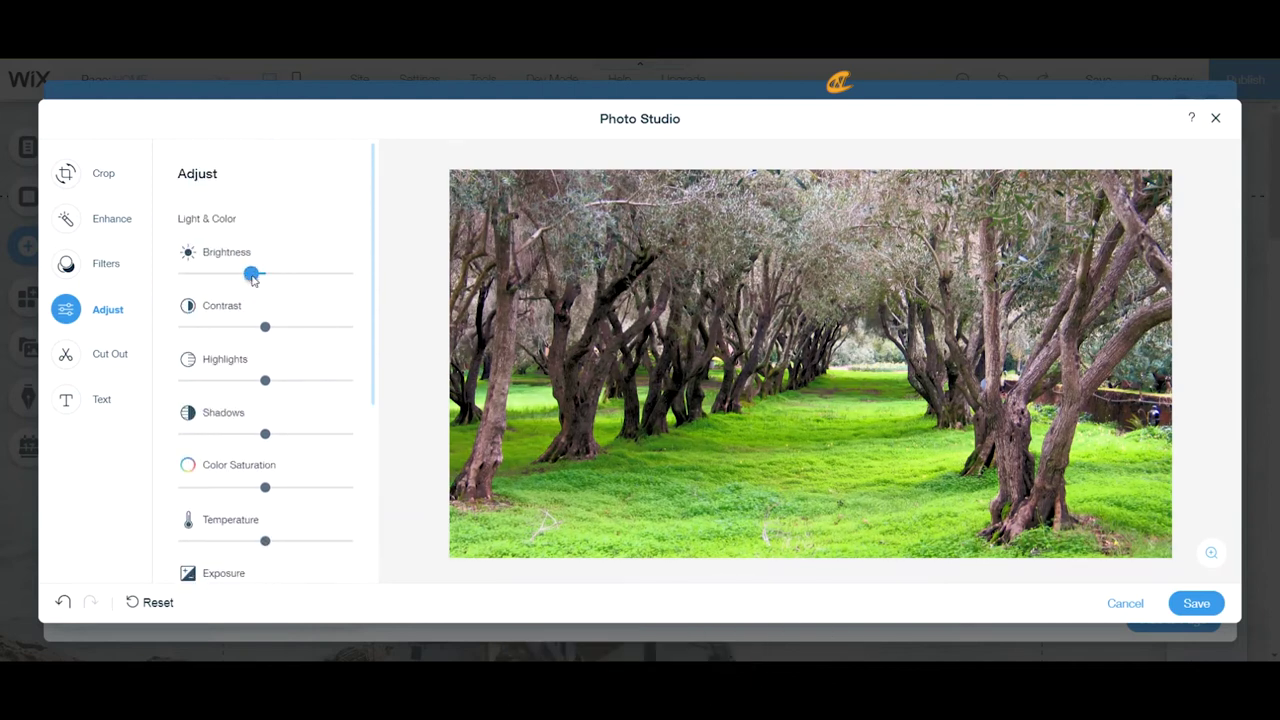
{"action": "left_click_drag", "start_coordinate": [266, 328], "coordinate": [283, 330]}
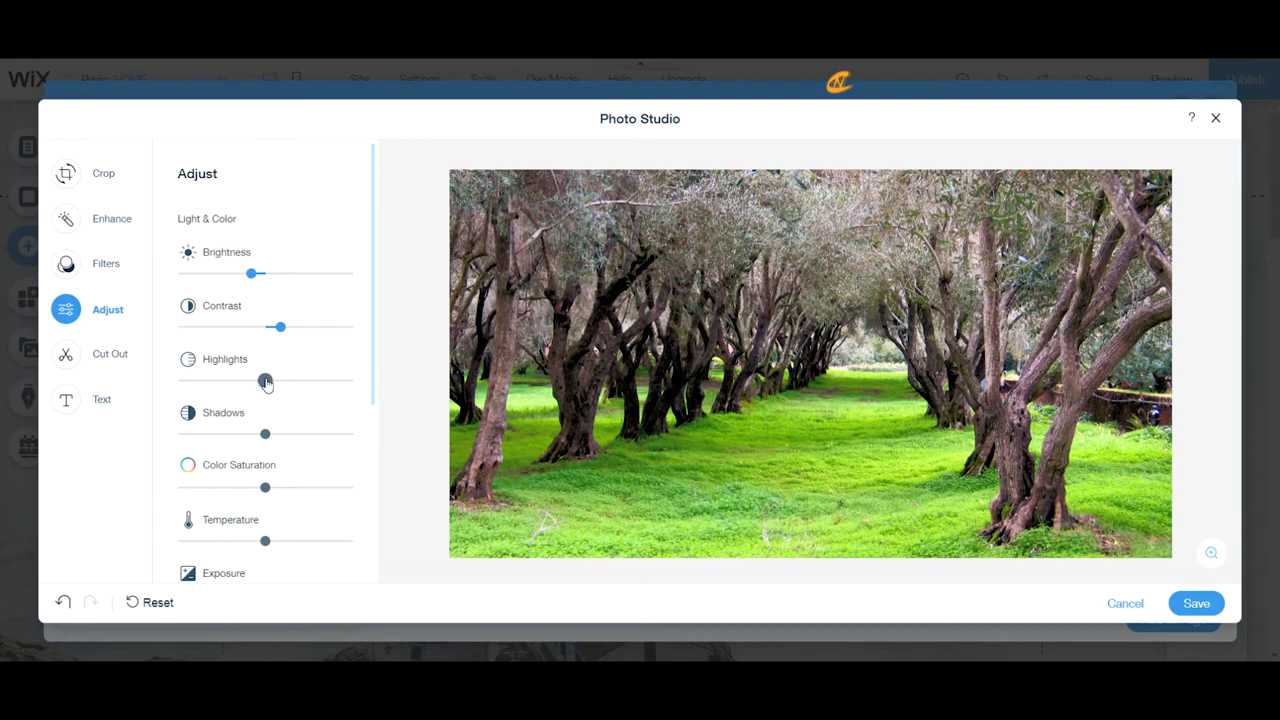
{"action": "left_click_drag", "start_coordinate": [266, 381], "coordinate": [311, 383]}
{"action": "left_click_drag", "start_coordinate": [265, 434], "coordinate": [283, 437]}
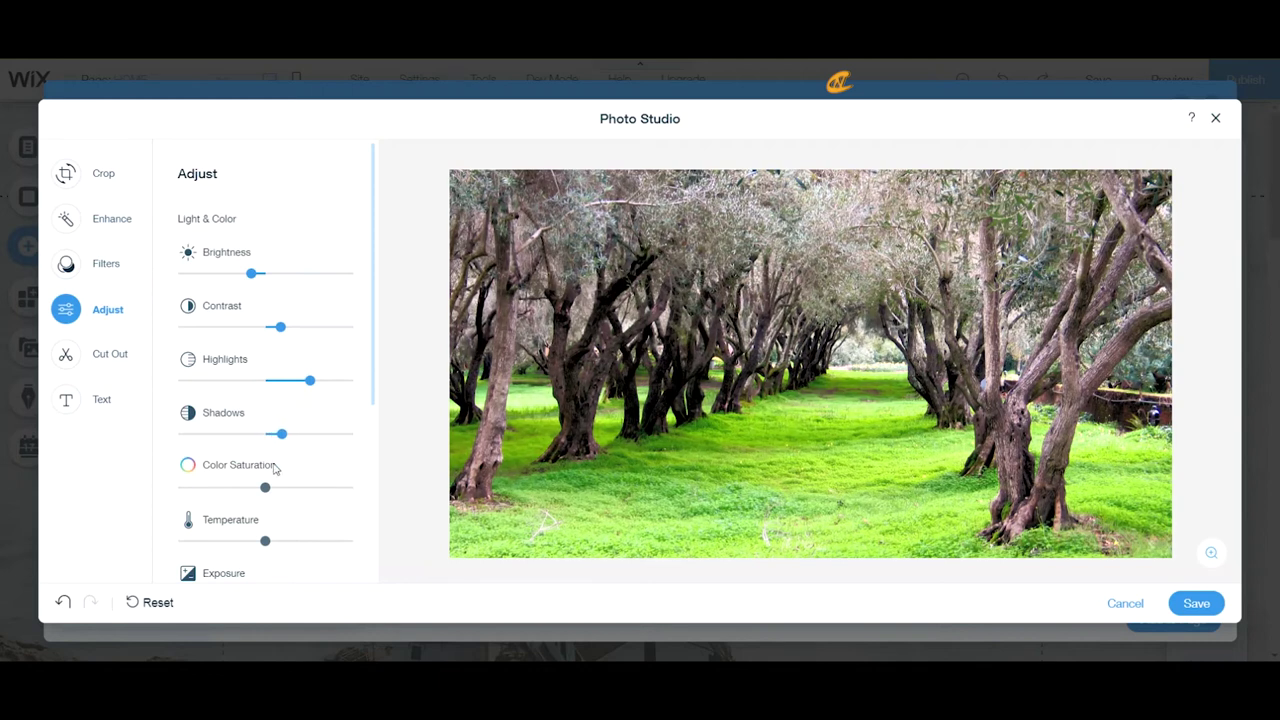
- Raise the photo's color saturation moderately and its temperature and exposure slightly
{"action": "scroll", "coordinate": [264, 340], "scroll_direction": "down", "scroll_amount": 3}
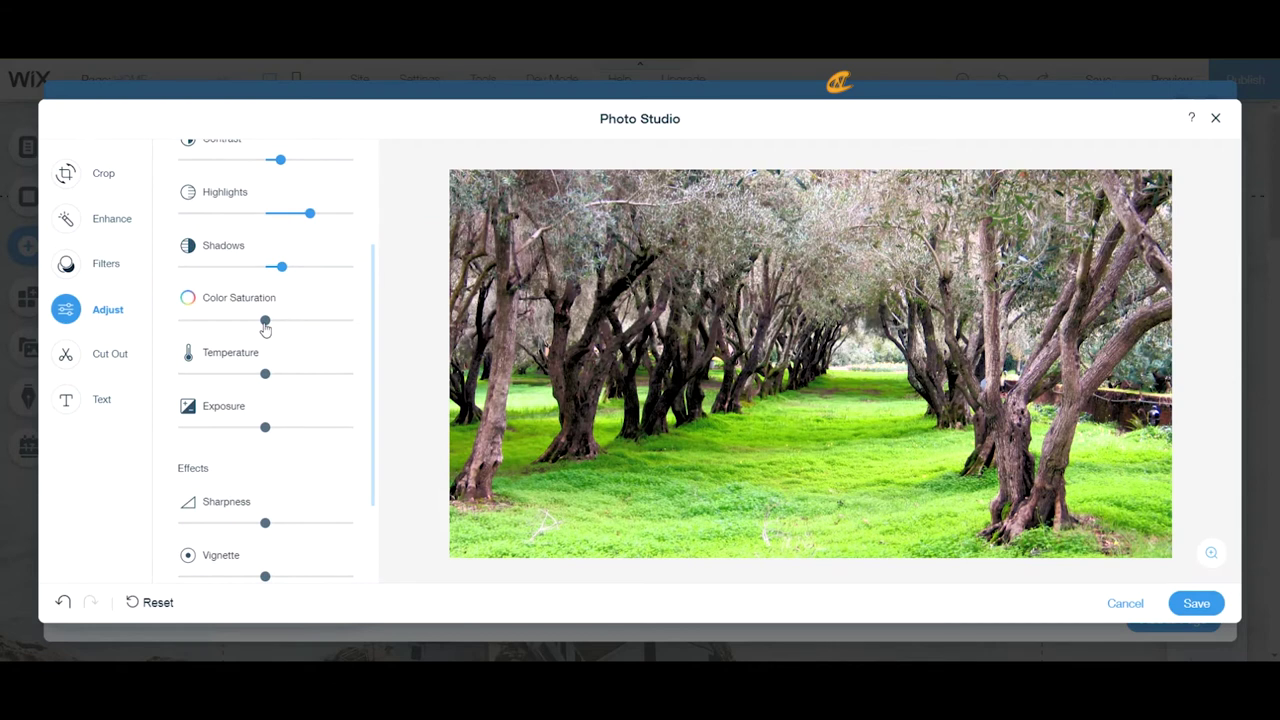
{"action": "left_click_drag", "start_coordinate": [264, 325], "coordinate": [297, 326]}
{"action": "left_click_drag", "start_coordinate": [265, 376], "coordinate": [276, 375]}
{"action": "left_click_drag", "start_coordinate": [267, 429], "coordinate": [272, 428]}
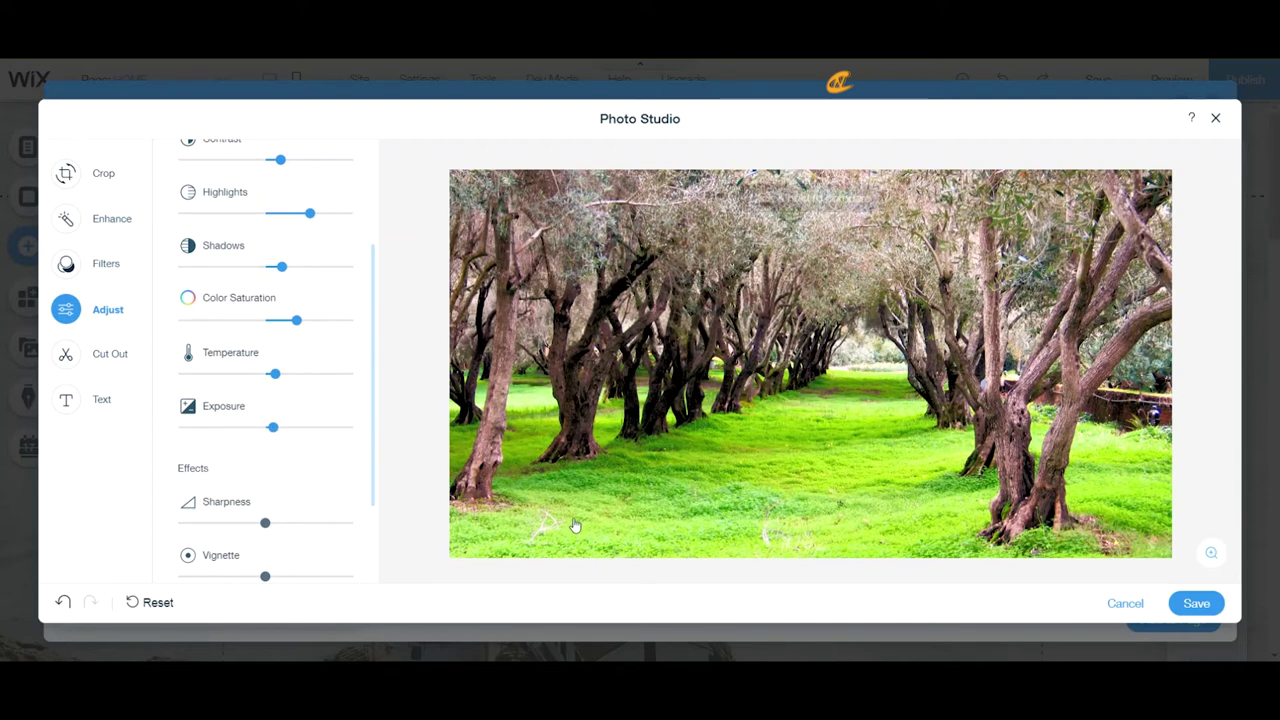
- Give the photo a strong vignette and a slight increase in sharpness
{"action": "scroll", "coordinate": [258, 418], "scroll_direction": "down", "scroll_amount": 2}
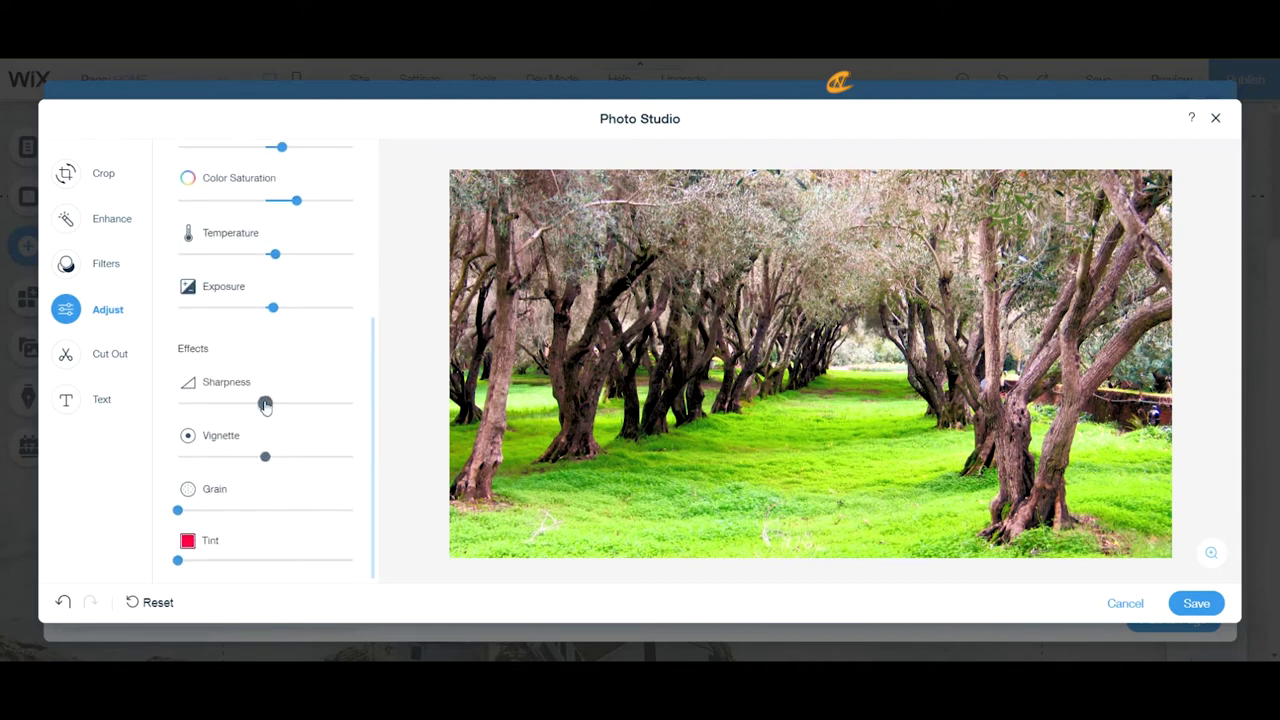
{"action": "left_click_drag", "start_coordinate": [265, 405], "coordinate": [260, 409]}
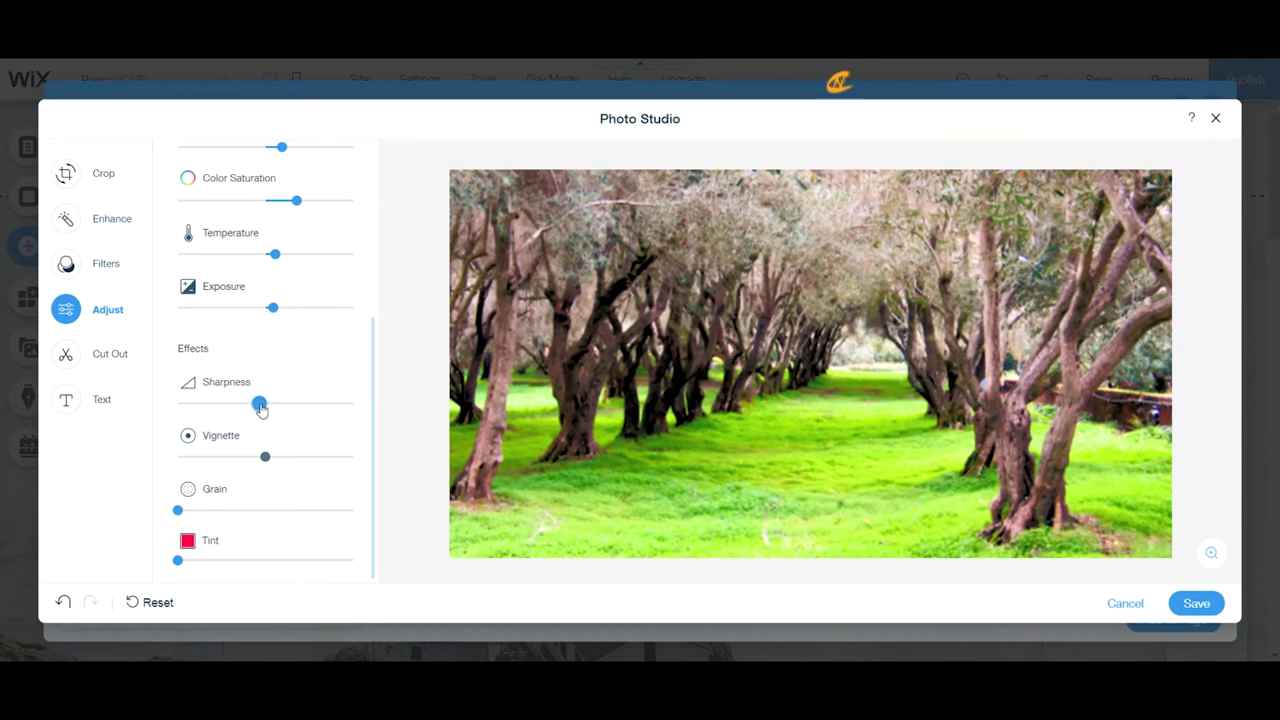
{"action": "left_click_drag", "start_coordinate": [260, 408], "coordinate": [261, 408]}
{"action": "left_click_drag", "start_coordinate": [267, 459], "coordinate": [318, 458]}
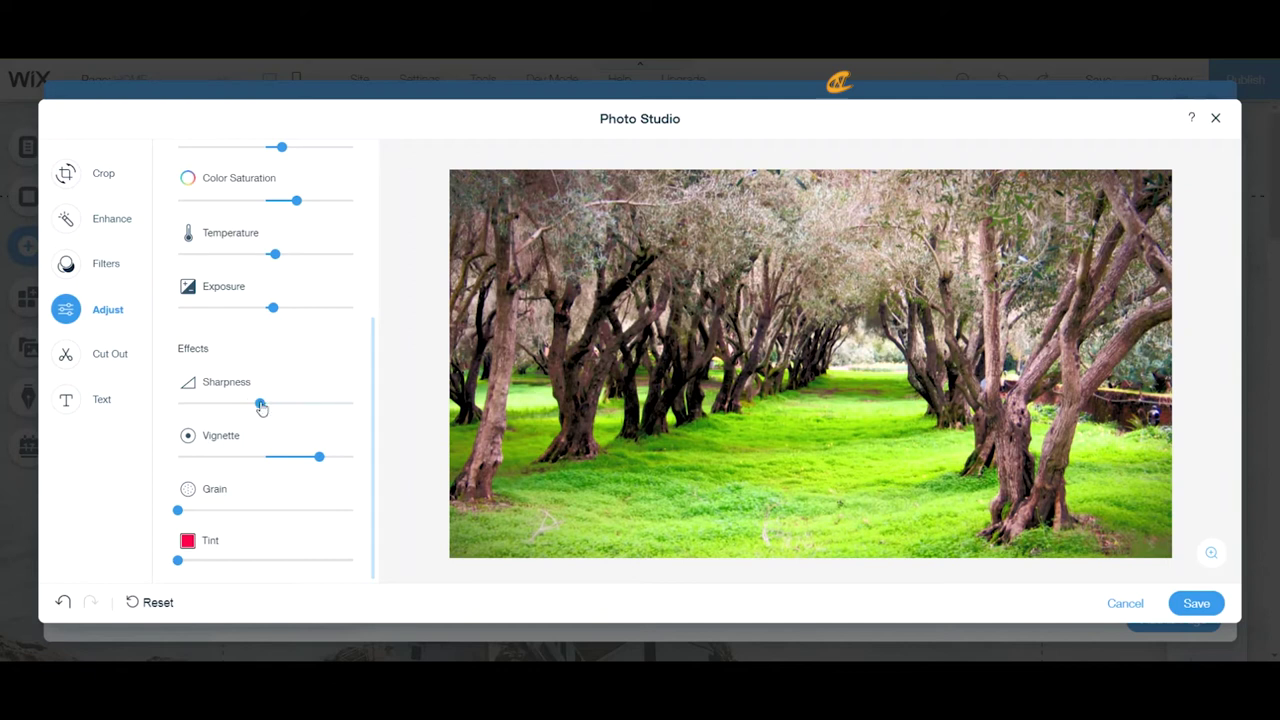
{"action": "left_click_drag", "start_coordinate": [260, 405], "coordinate": [272, 407]}
- Add a very slight amount of grain to the photo
{"action": "mouse_move", "coordinate": [178, 511]}
{"action": "left_mouse_down"}
{"action": "mouse_move", "coordinate": [327, 513]}
{"action": "mouse_move", "coordinate": [182, 513]}
{"action": "left_mouse_up"}
- Try a moderate tint on the photo, preview dark green #0E3E30 as its color, and remove the tint again
{"action": "left_click_drag", "start_coordinate": [177, 560], "coordinate": [252, 563]}
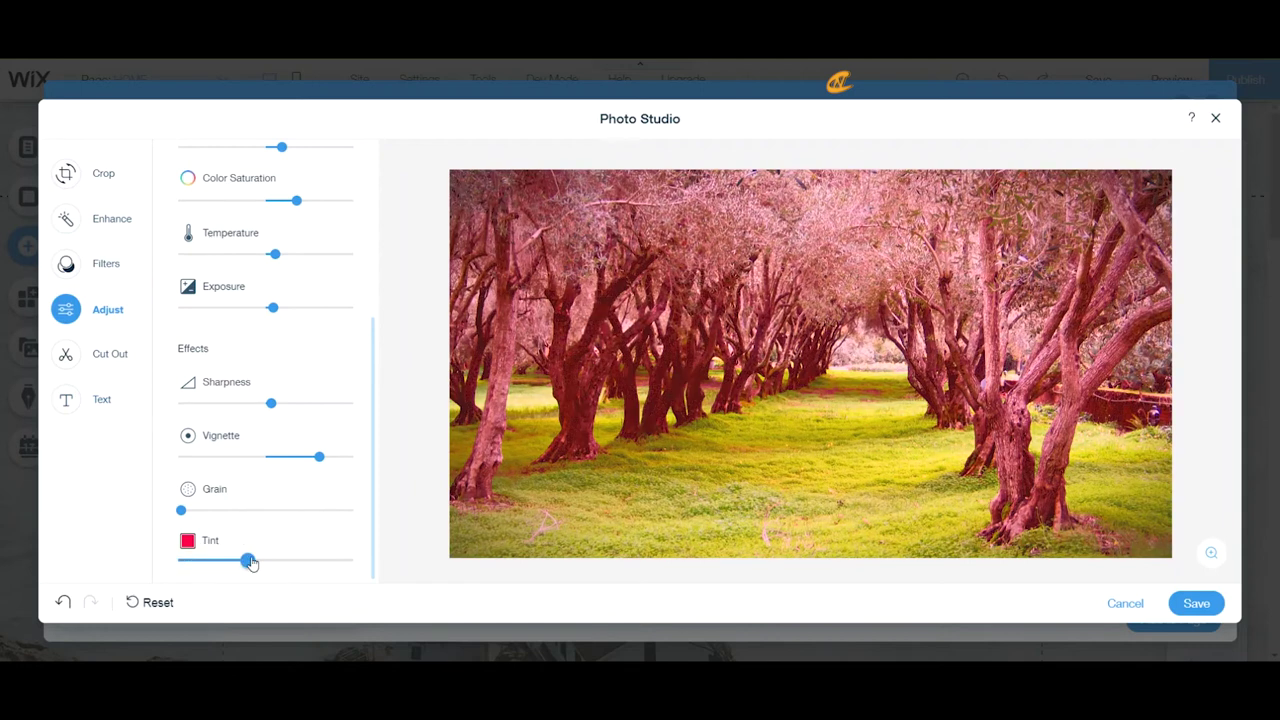
{"action": "left_click", "coordinate": [189, 544]}
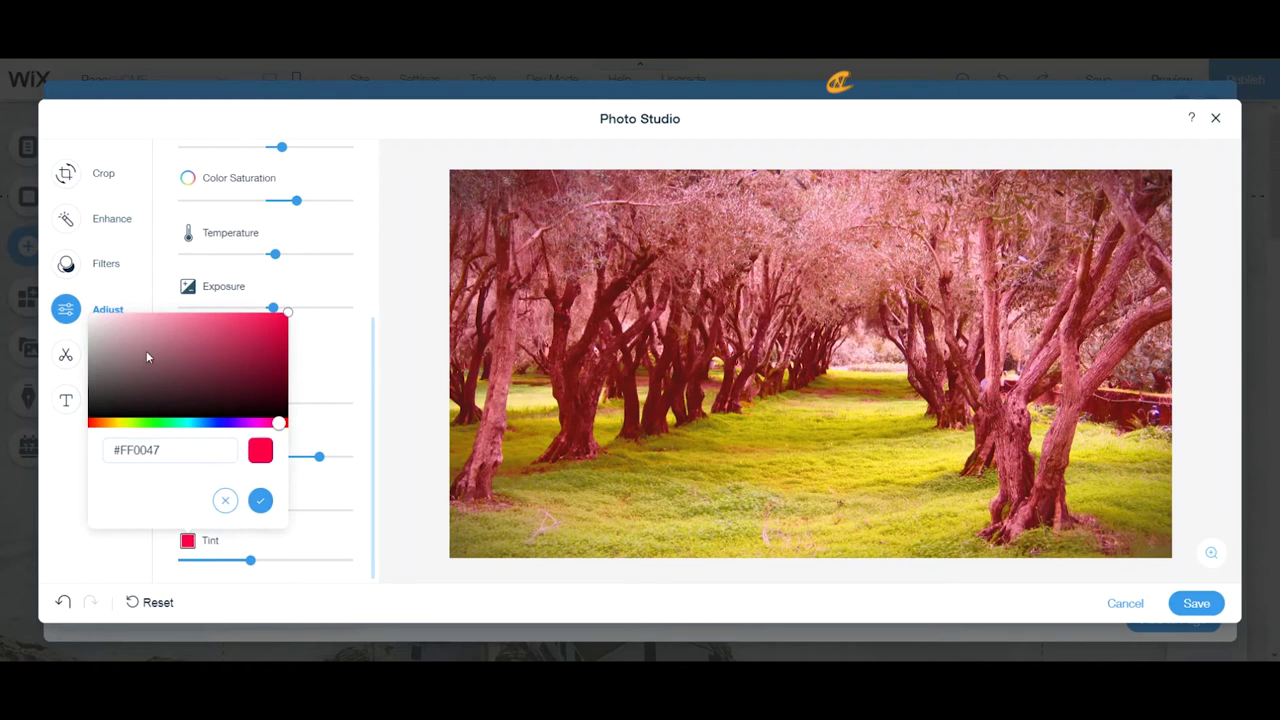
{"action": "left_click_drag", "start_coordinate": [259, 345], "coordinate": [177, 428]}
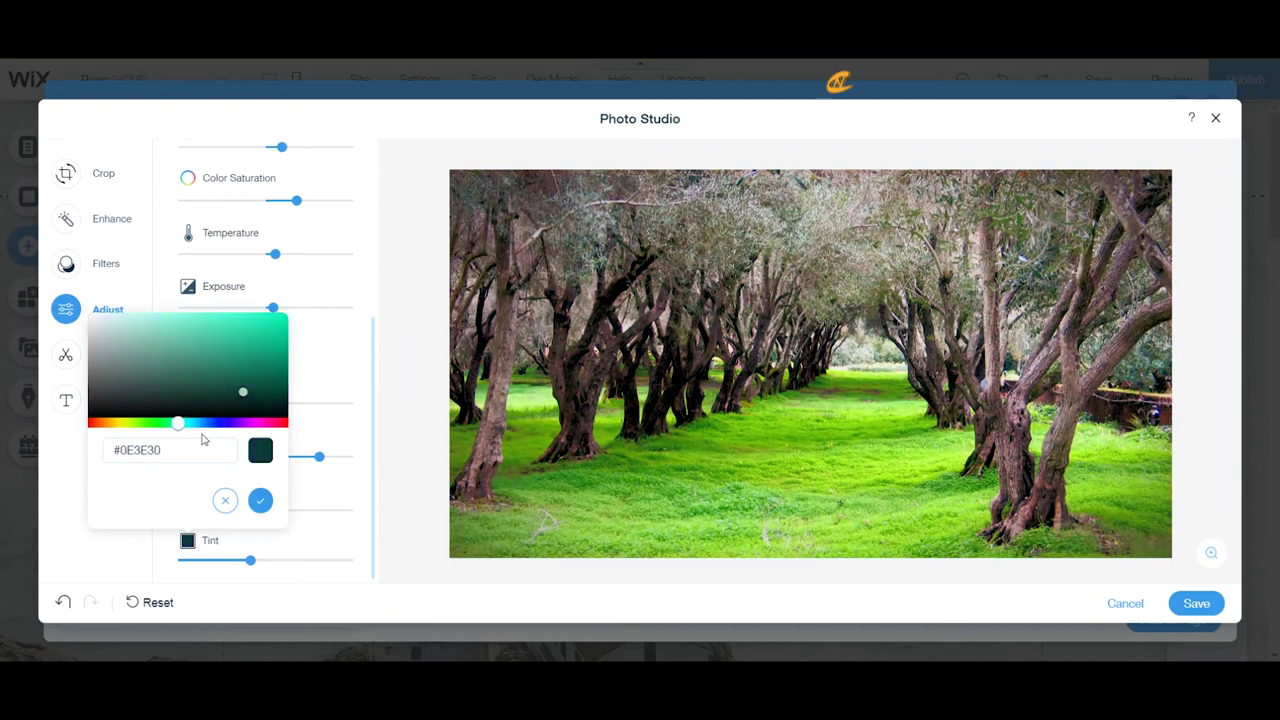
{"action": "left_click", "coordinate": [224, 502]}
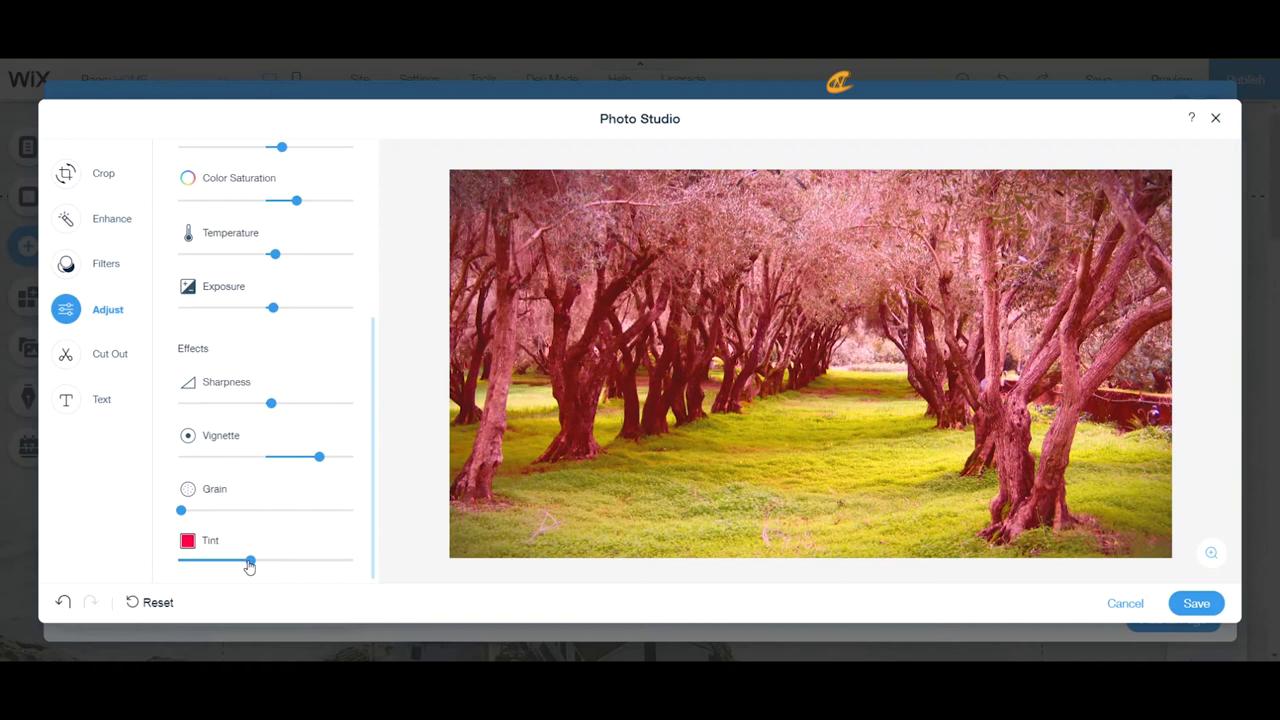
{"action": "left_click_drag", "start_coordinate": [250, 563], "coordinate": [166, 568]}
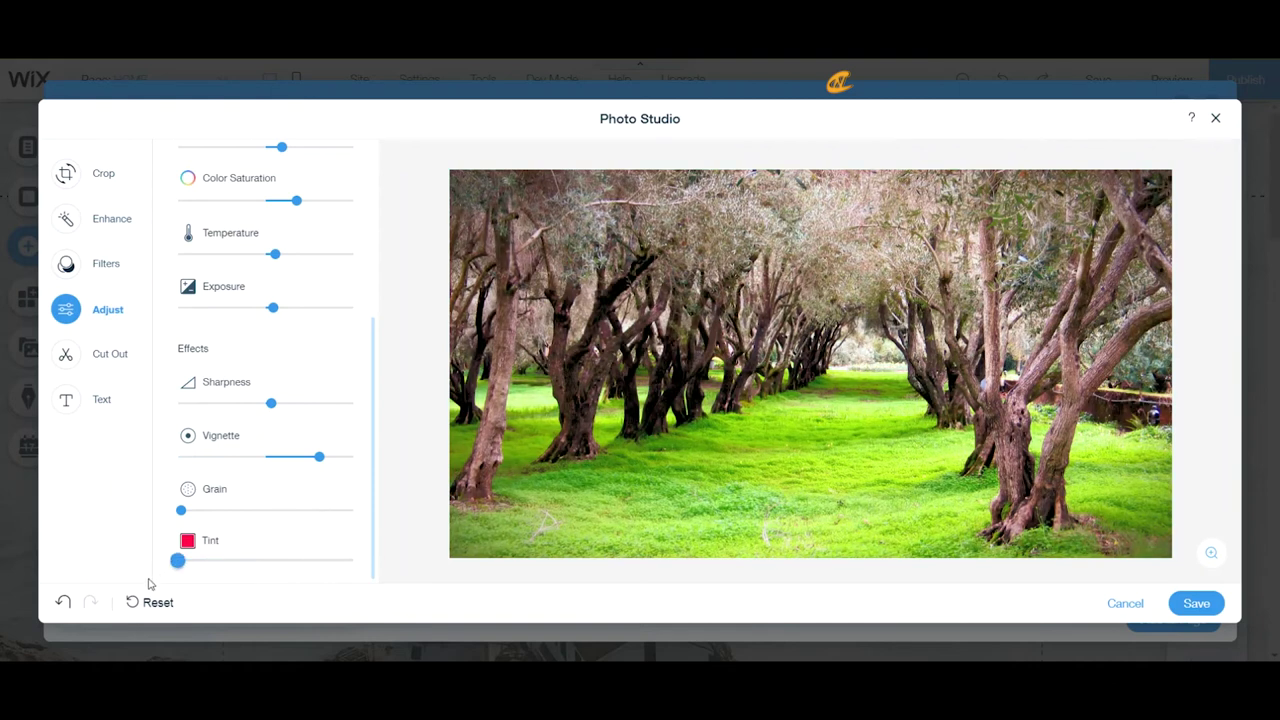
- Add a text box to the photo with "Olive" and "Trees" on two lines
{"action": "left_click", "coordinate": [98, 359]}
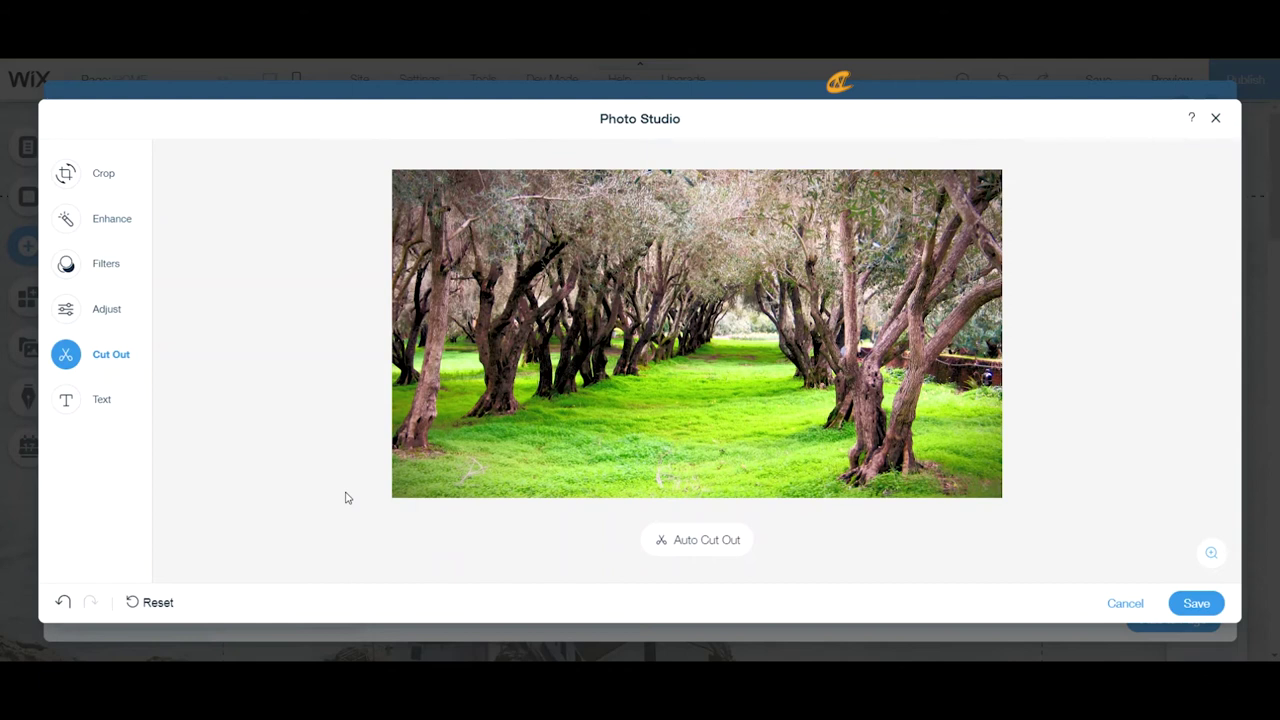
{"action": "left_click", "coordinate": [95, 400]}
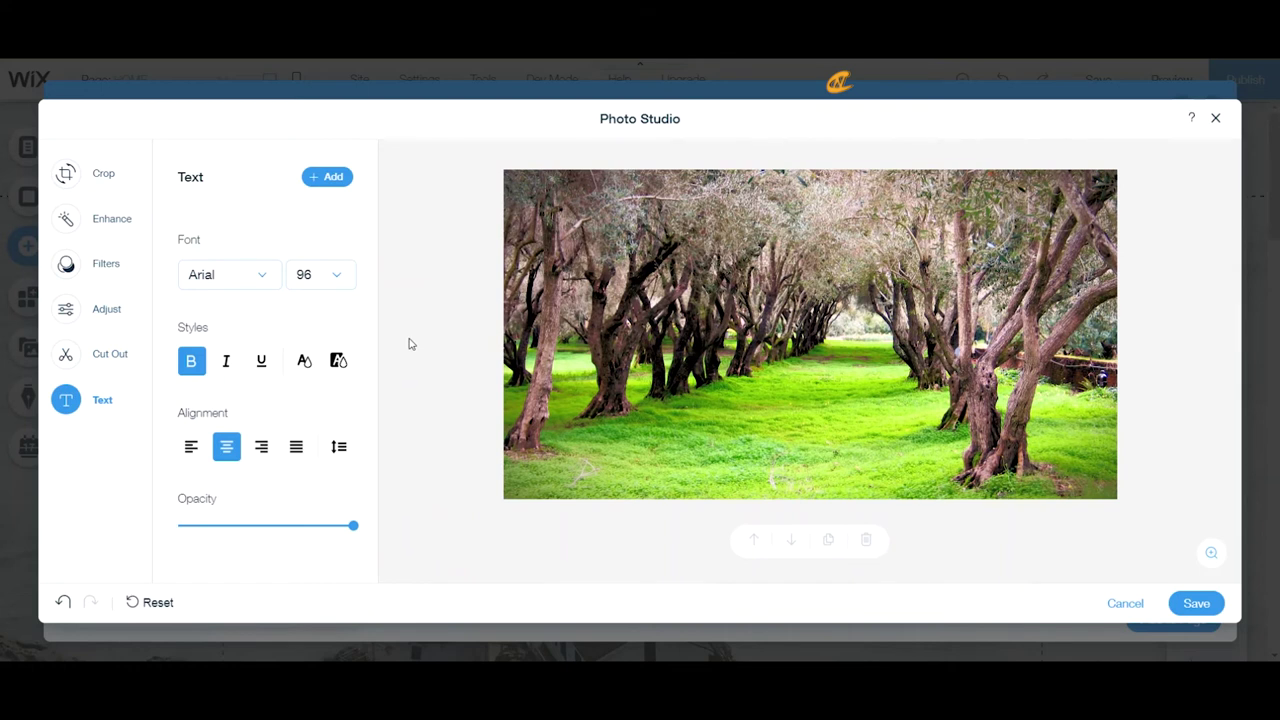
{"action": "left_click", "coordinate": [333, 179]}
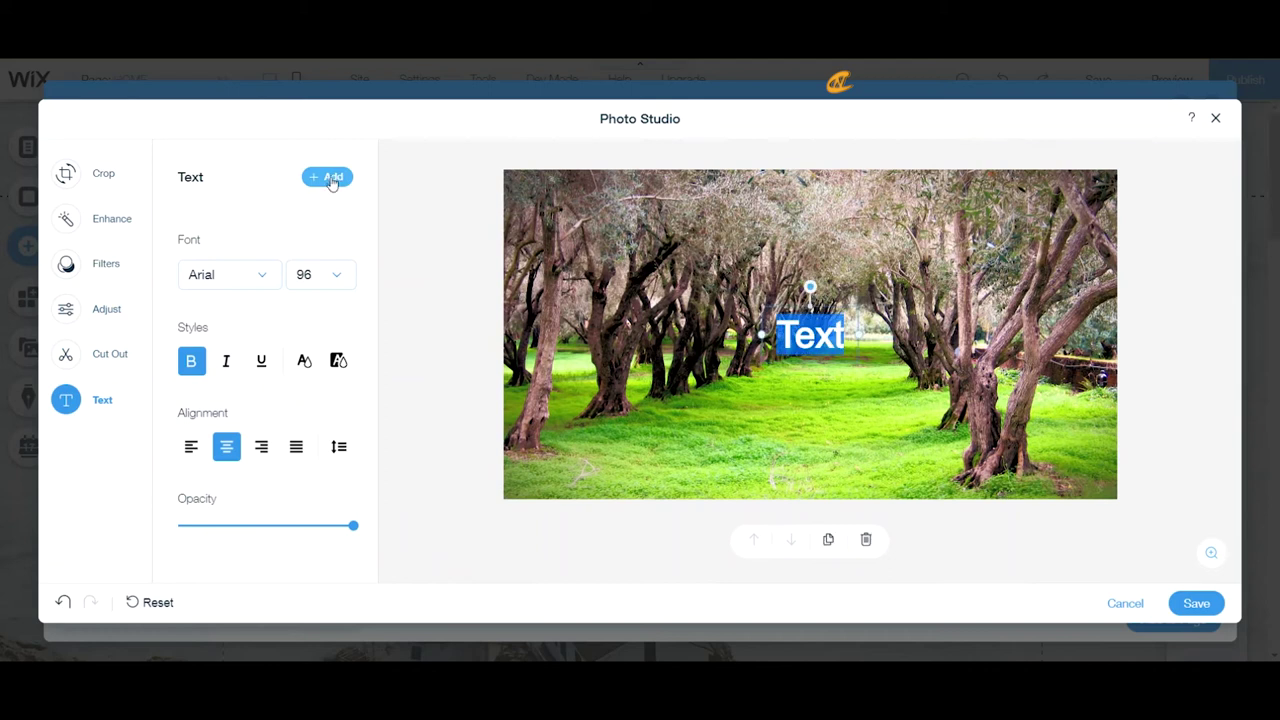
{"action": "left_click", "coordinate": [754, 543]}
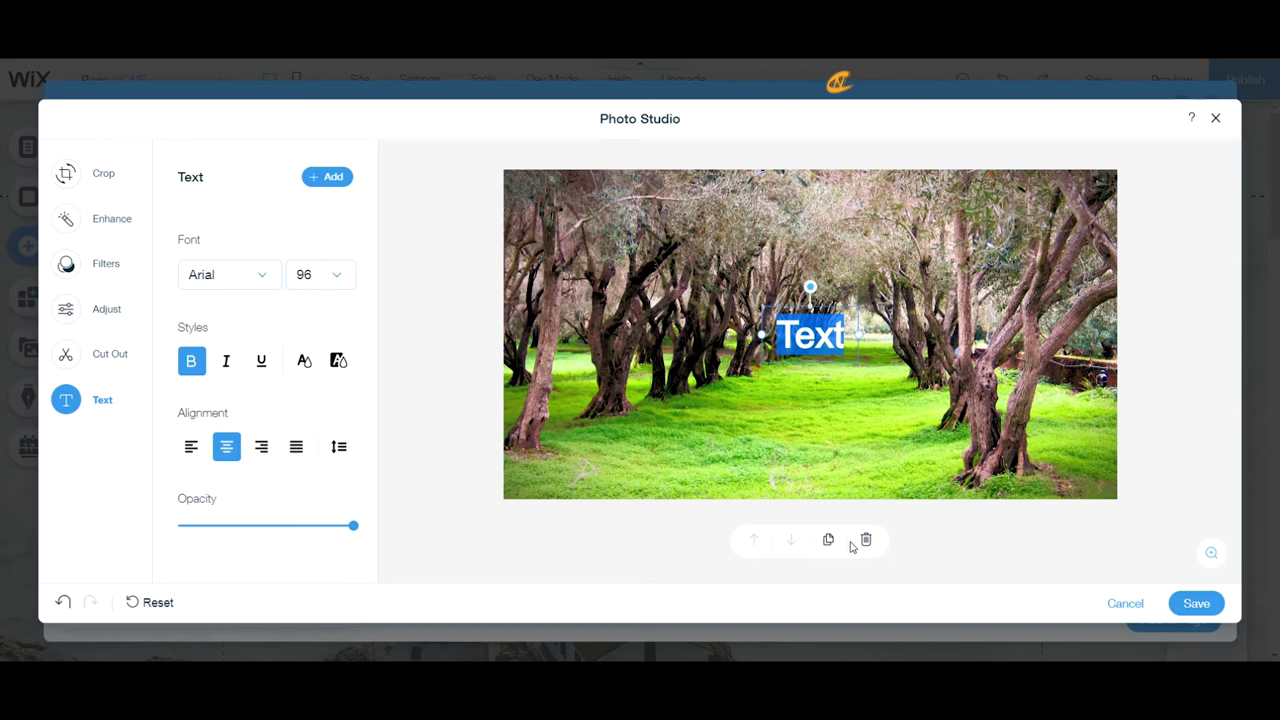
{"action": "key", "text": "BackSpace"}
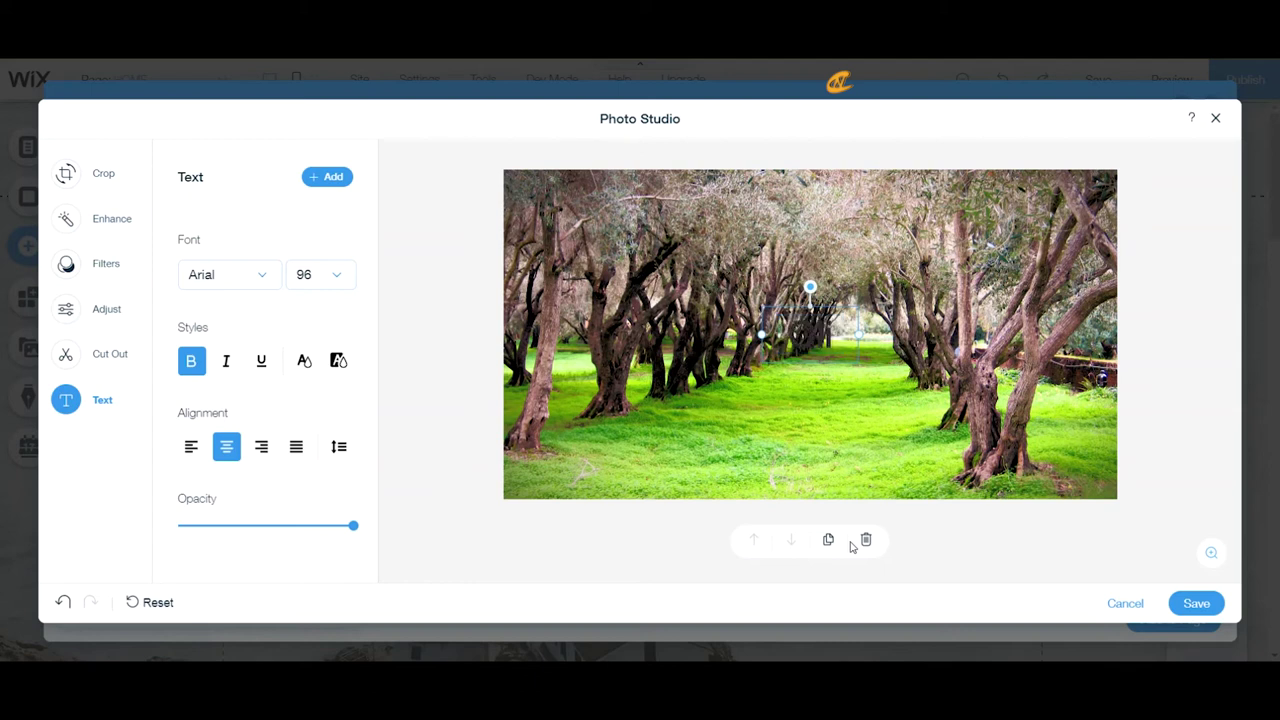
{"action": "type", "text": "Olive"}
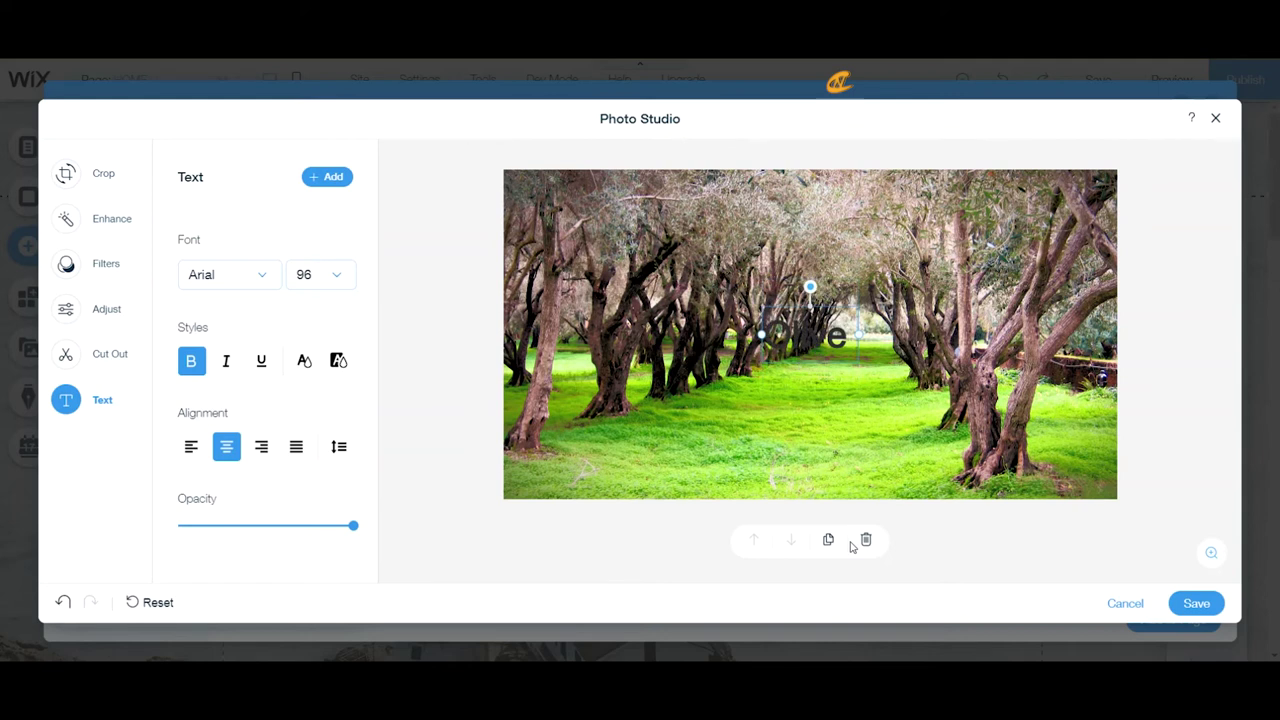
{"action": "key", "text": "Return"}
{"action": "type", "text": "Trees"}
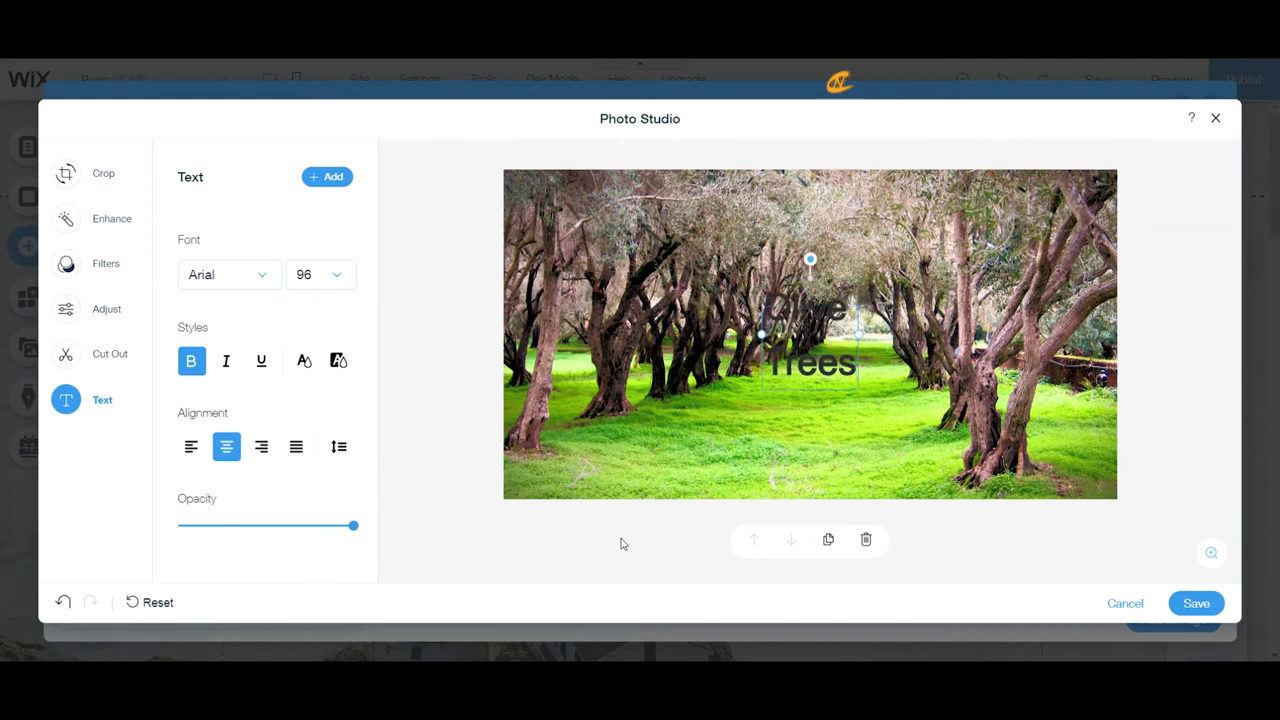
- Set the color of the whole "Olive Trees" text to white, #FFFFFF
{"action": "key", "text": "ctrl+a"}
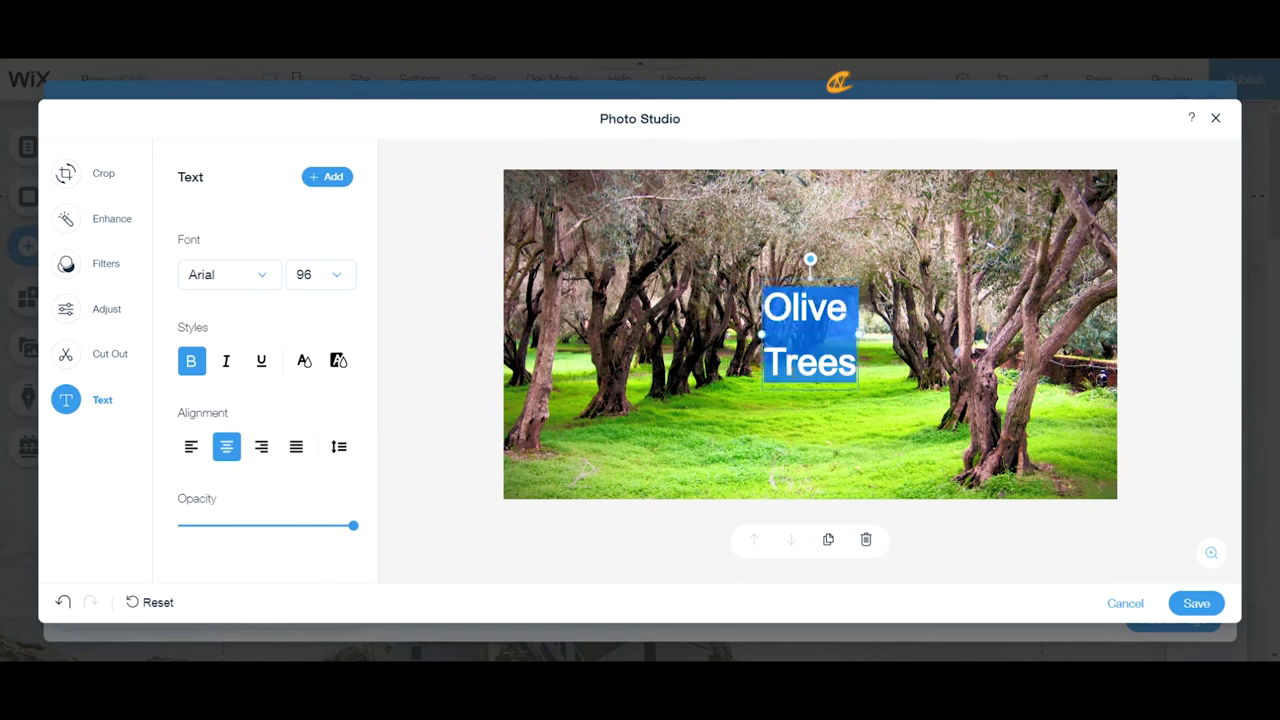
{"action": "left_click", "coordinate": [304, 360]}
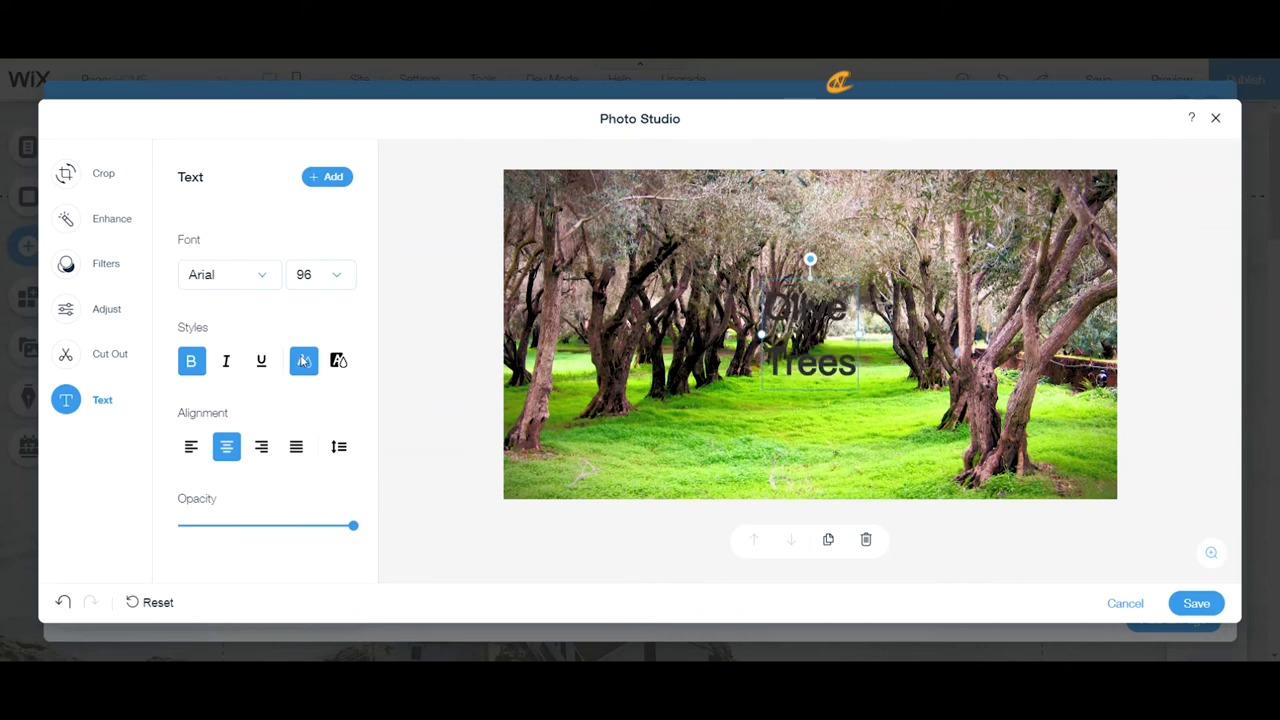
{"action": "left_click", "coordinate": [369, 293]}
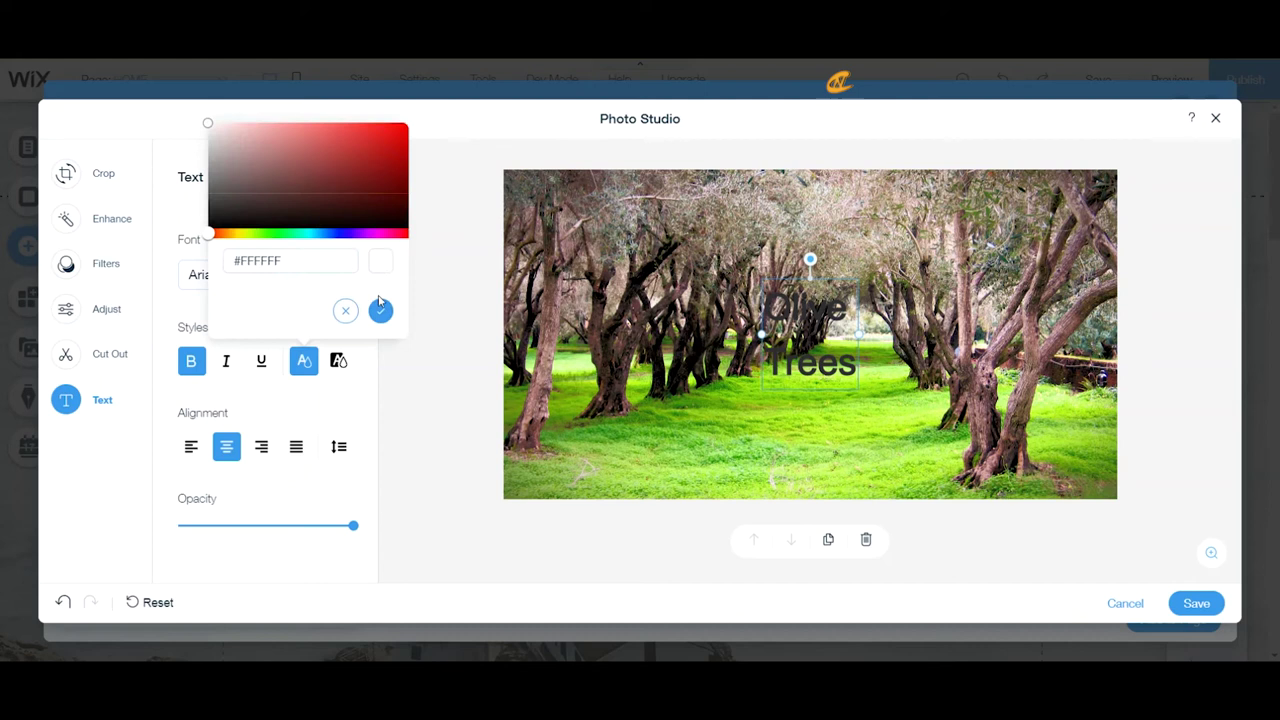
{"action": "mouse_move", "coordinate": [324, 204]}
{"action": "left_mouse_down"}
{"action": "mouse_move", "coordinate": [303, 189]}
{"action": "mouse_move", "coordinate": [384, 132]}
{"action": "mouse_move", "coordinate": [331, 165]}
{"action": "left_mouse_up"}
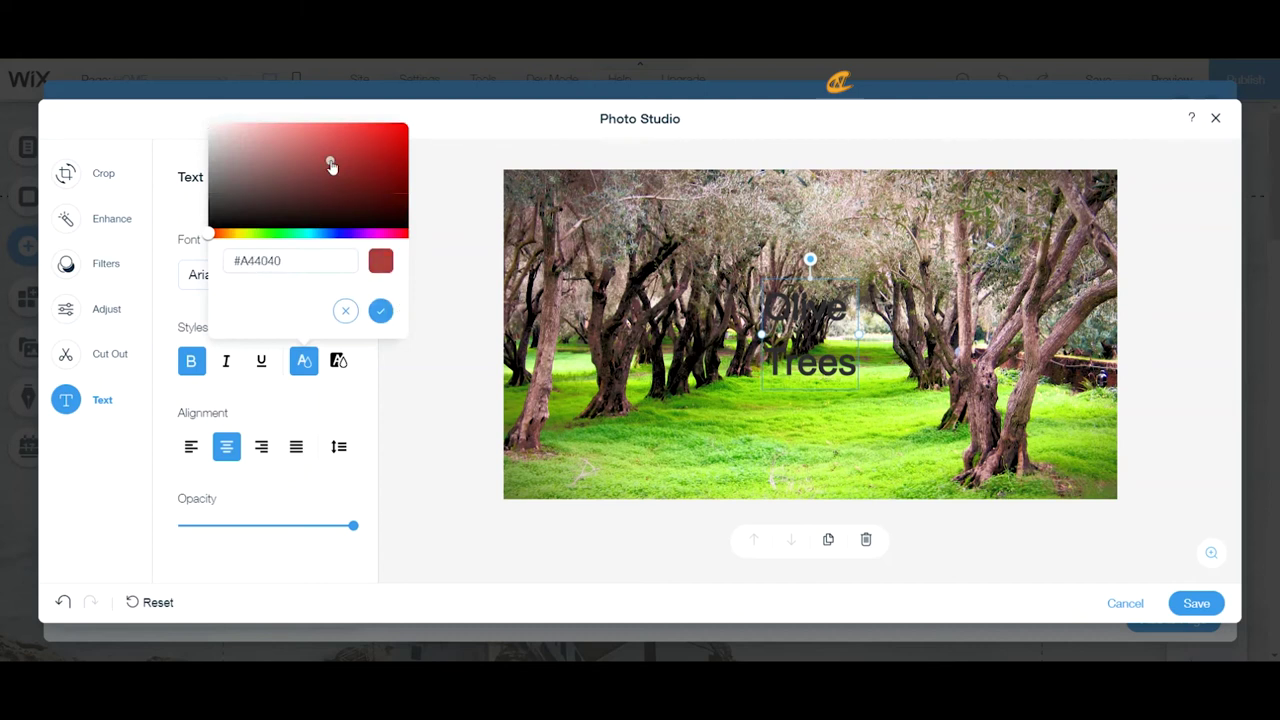
{"action": "left_click", "coordinate": [177, 94]}
{"action": "left_click", "coordinate": [304, 360]}
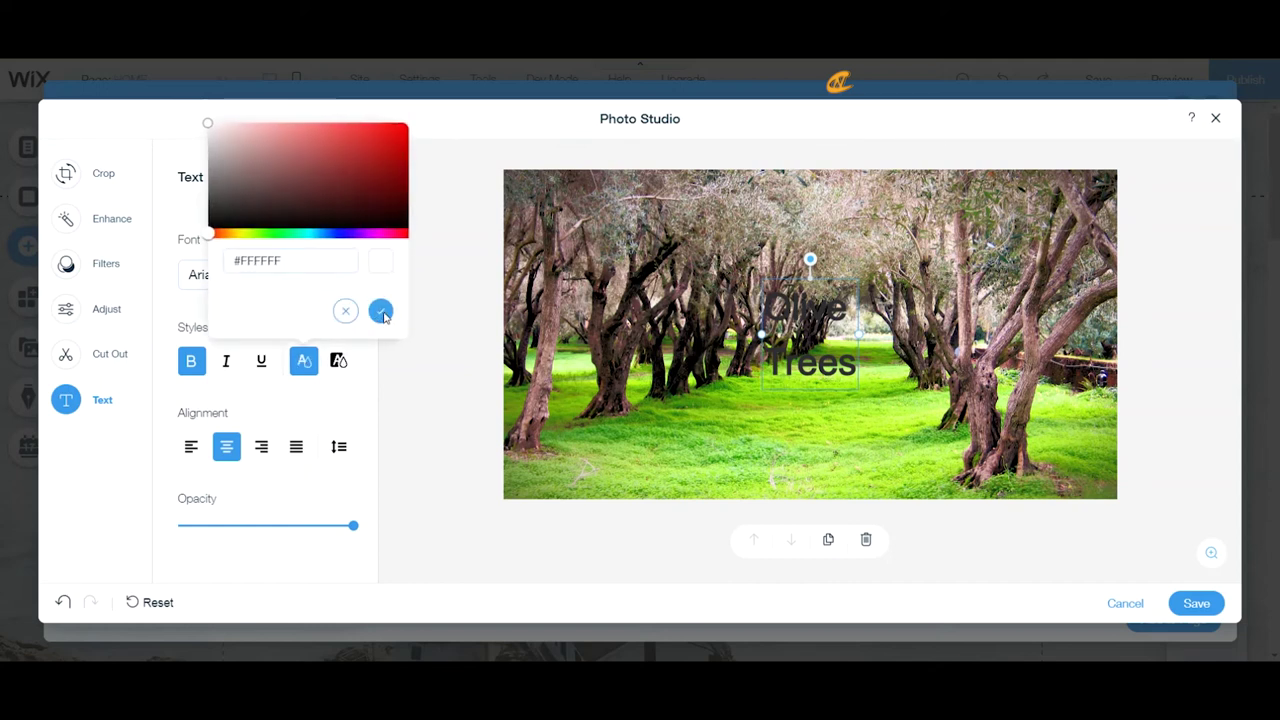
{"action": "left_click", "coordinate": [380, 312]}
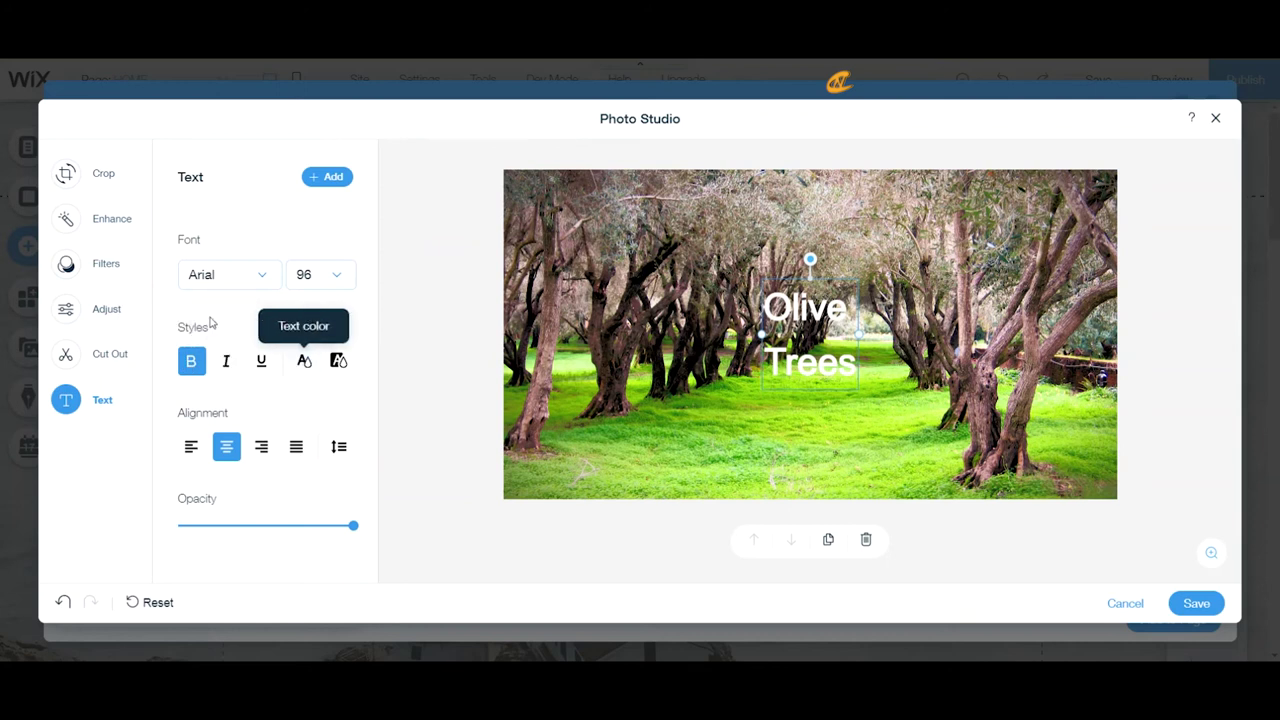
- Change the font of the "Olive Trees" text to Courier
{"action": "left_click", "coordinate": [229, 273]}
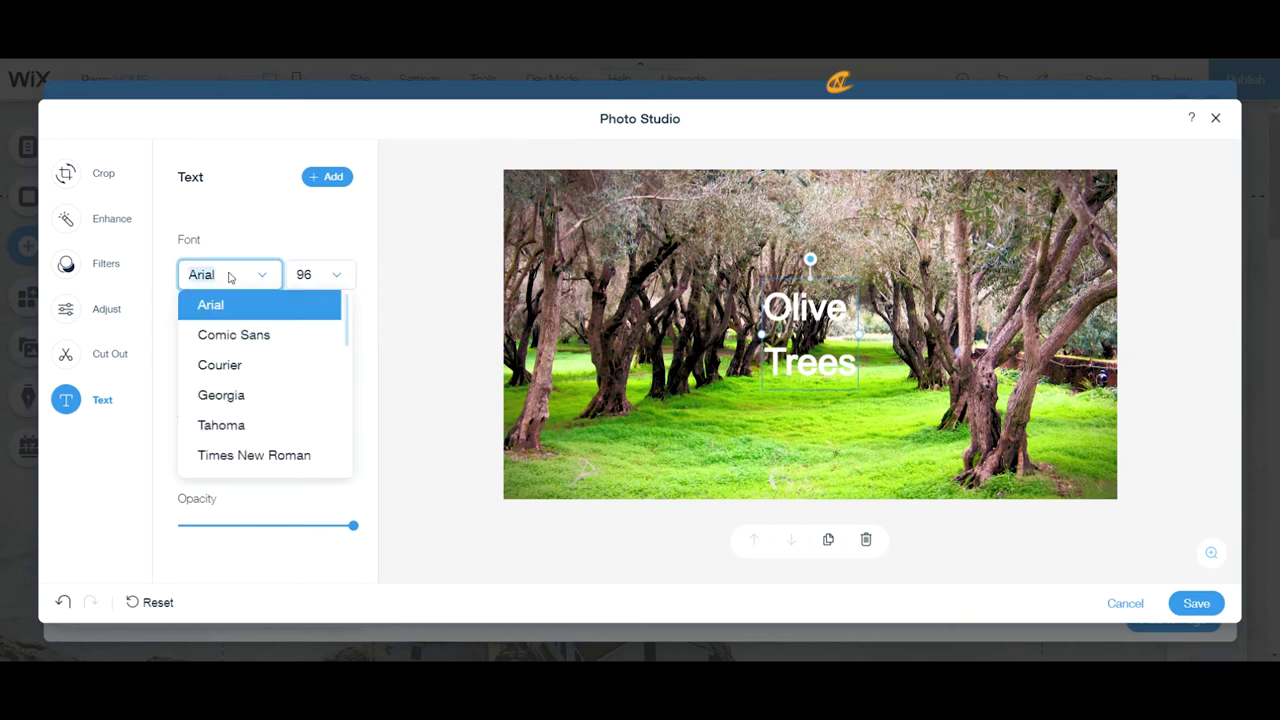
{"action": "scroll", "coordinate": [282, 390], "scroll_direction": "down", "scroll_amount": 6}
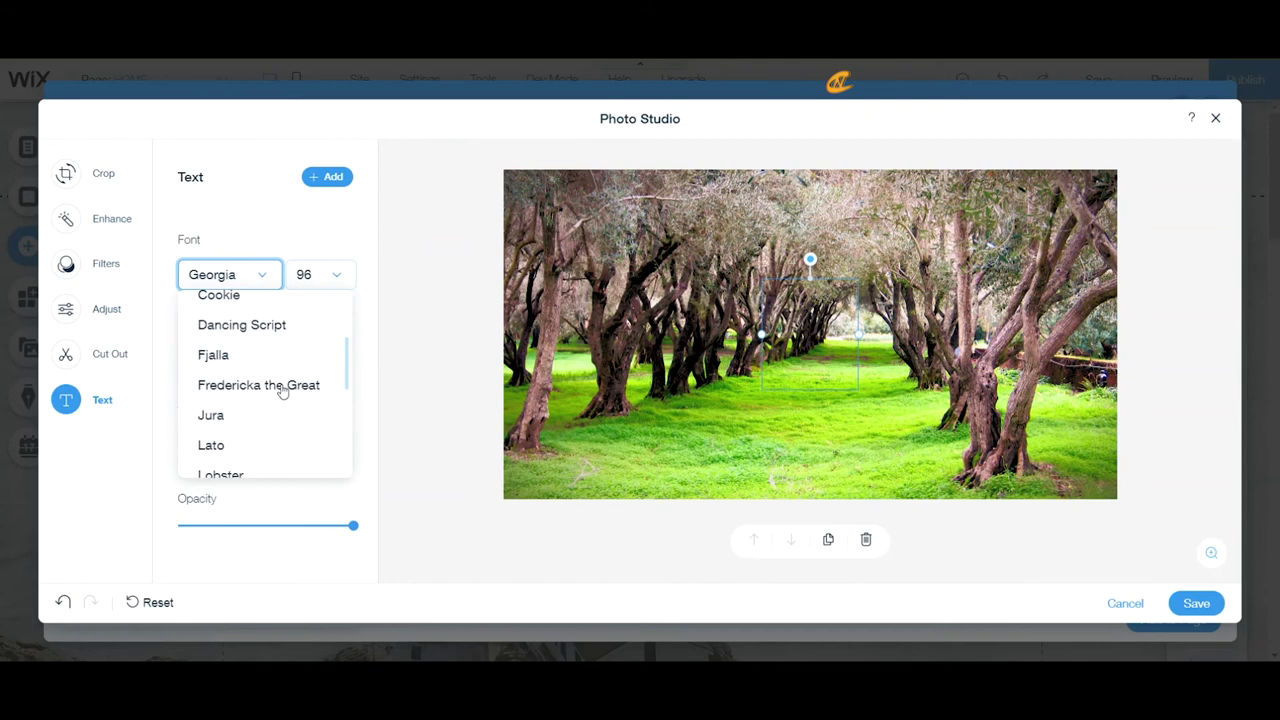
{"action": "scroll", "coordinate": [282, 390], "scroll_direction": "up", "scroll_amount": 6}
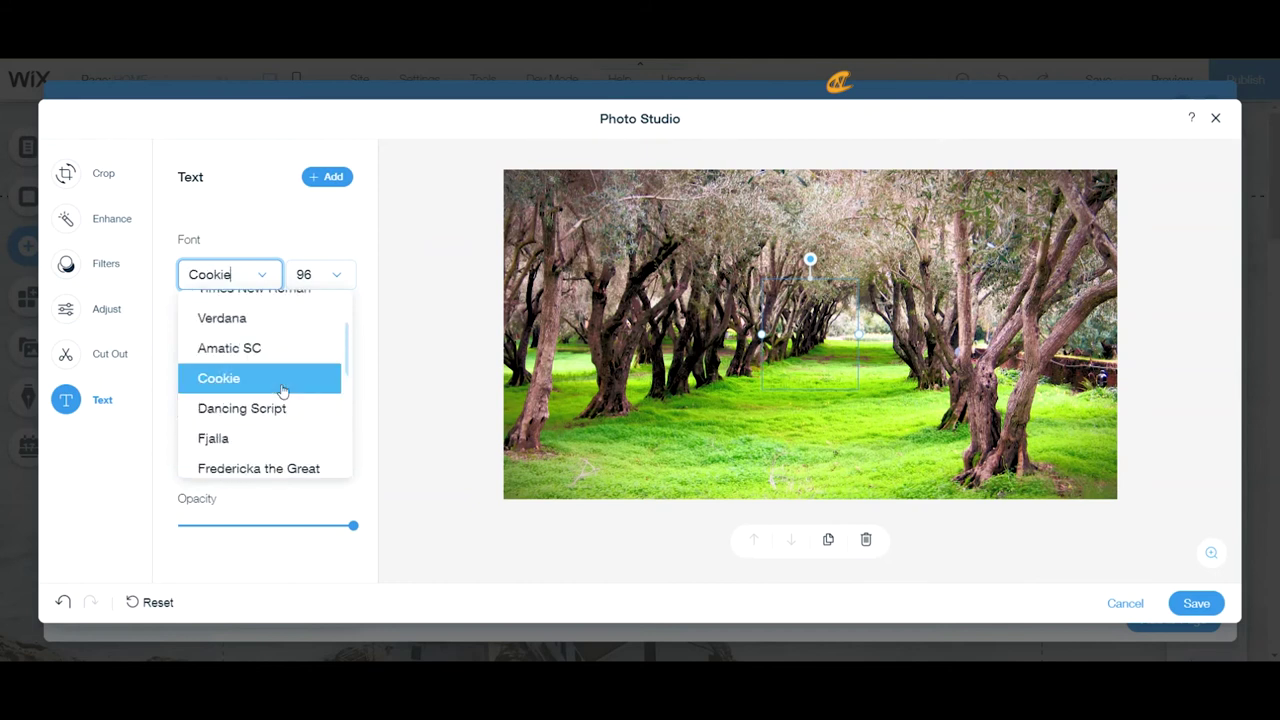
{"action": "scroll", "coordinate": [282, 390], "scroll_direction": "down", "scroll_amount": 3}
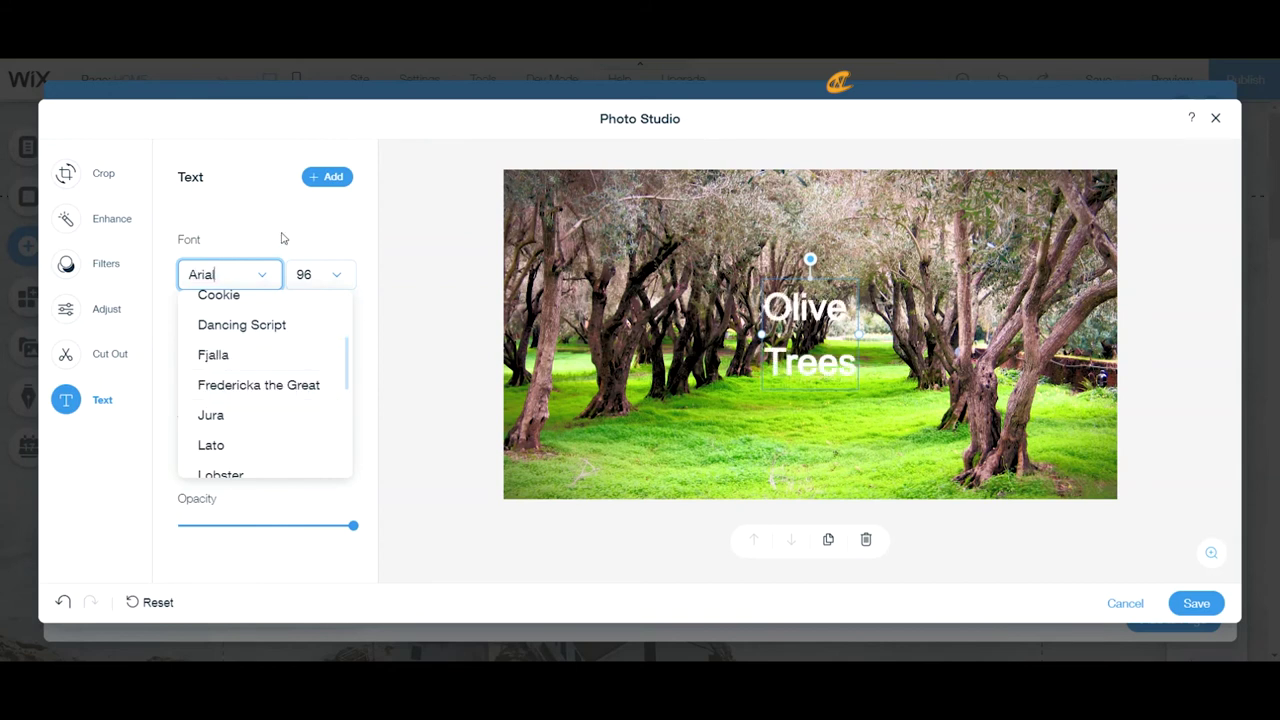
{"action": "left_click", "coordinate": [282, 238]}
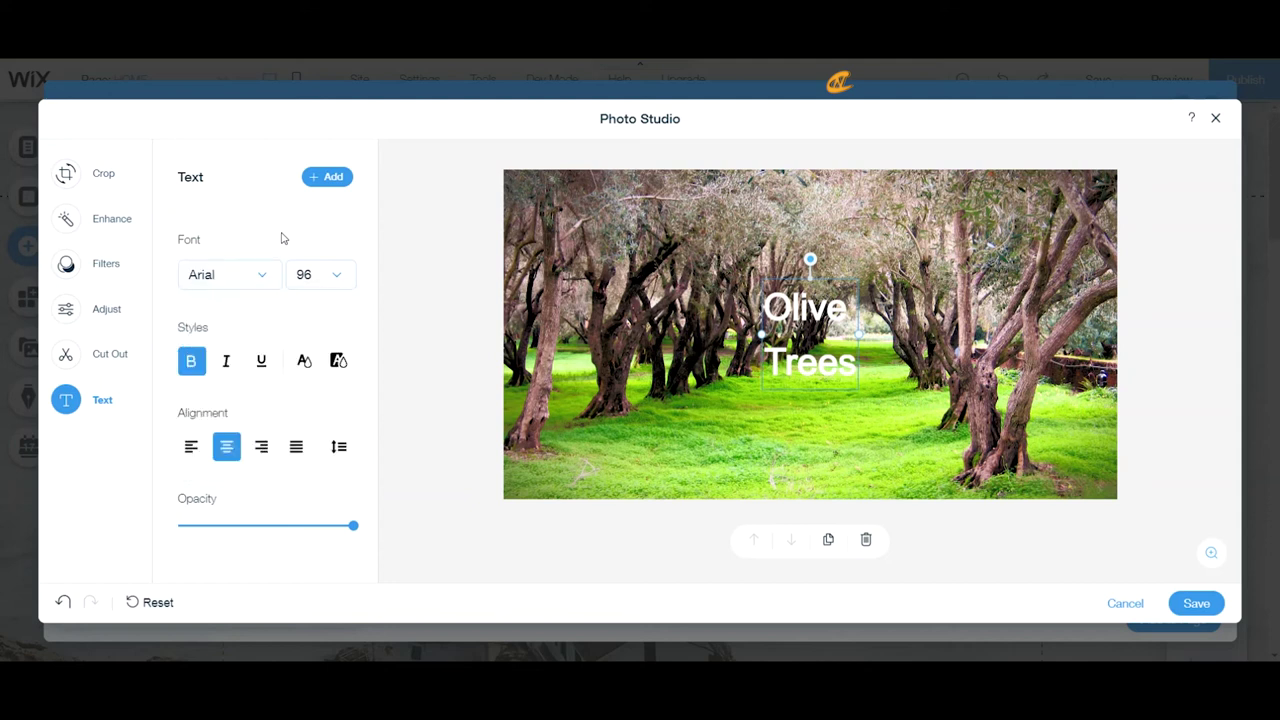
{"action": "left_click", "coordinate": [266, 271]}
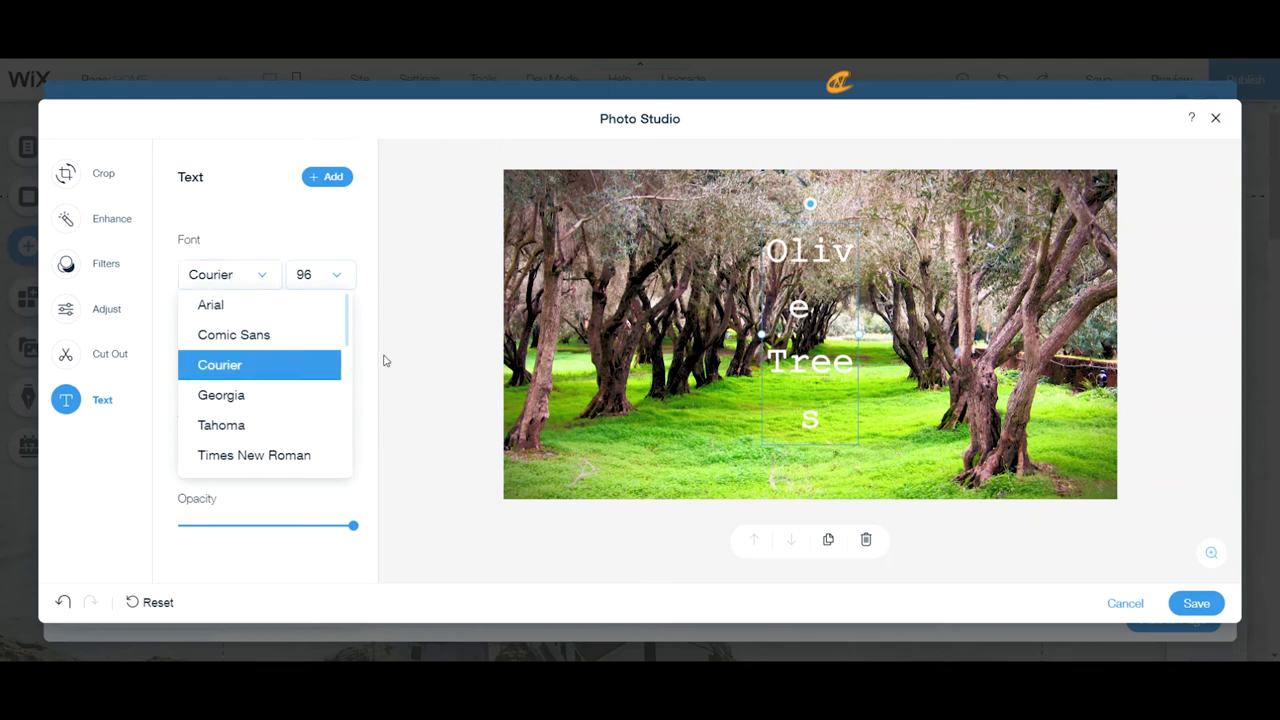
{"action": "left_click", "coordinate": [354, 250]}
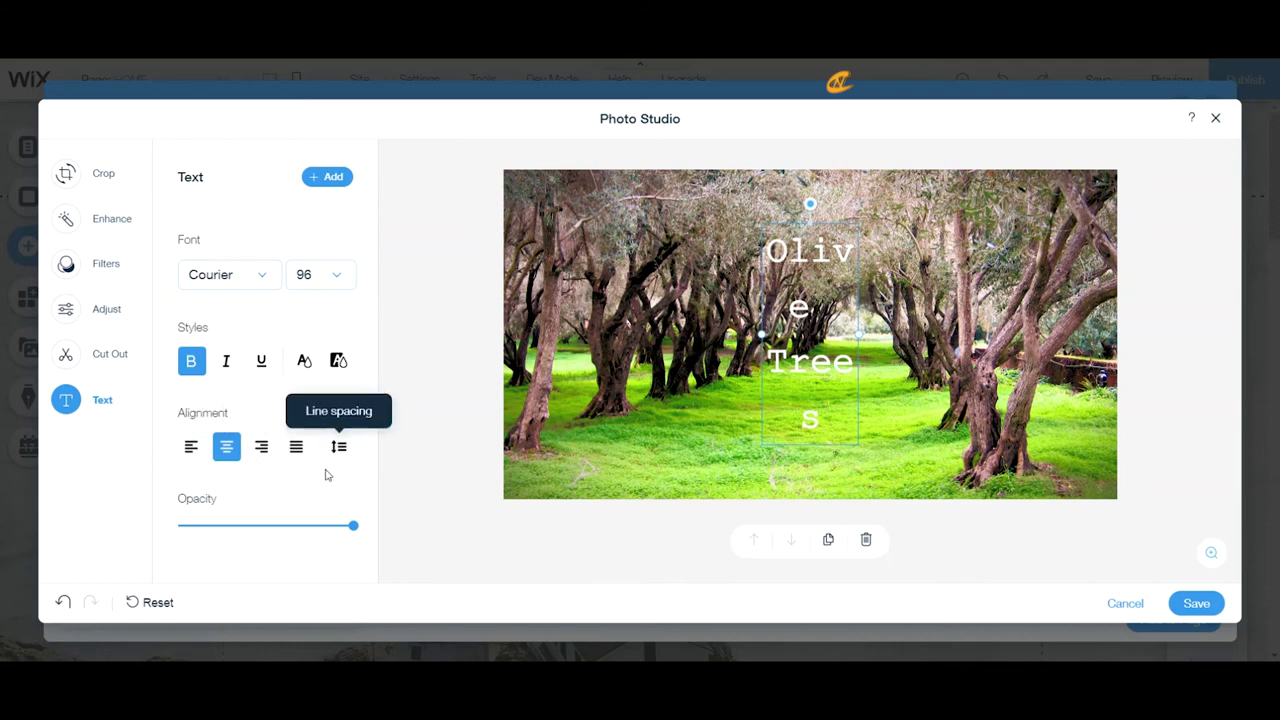
- Reduce the text's opacity to about half, widen its box to fit each word on one line, and place it over the grass
{"action": "left_click", "coordinate": [261, 532]}
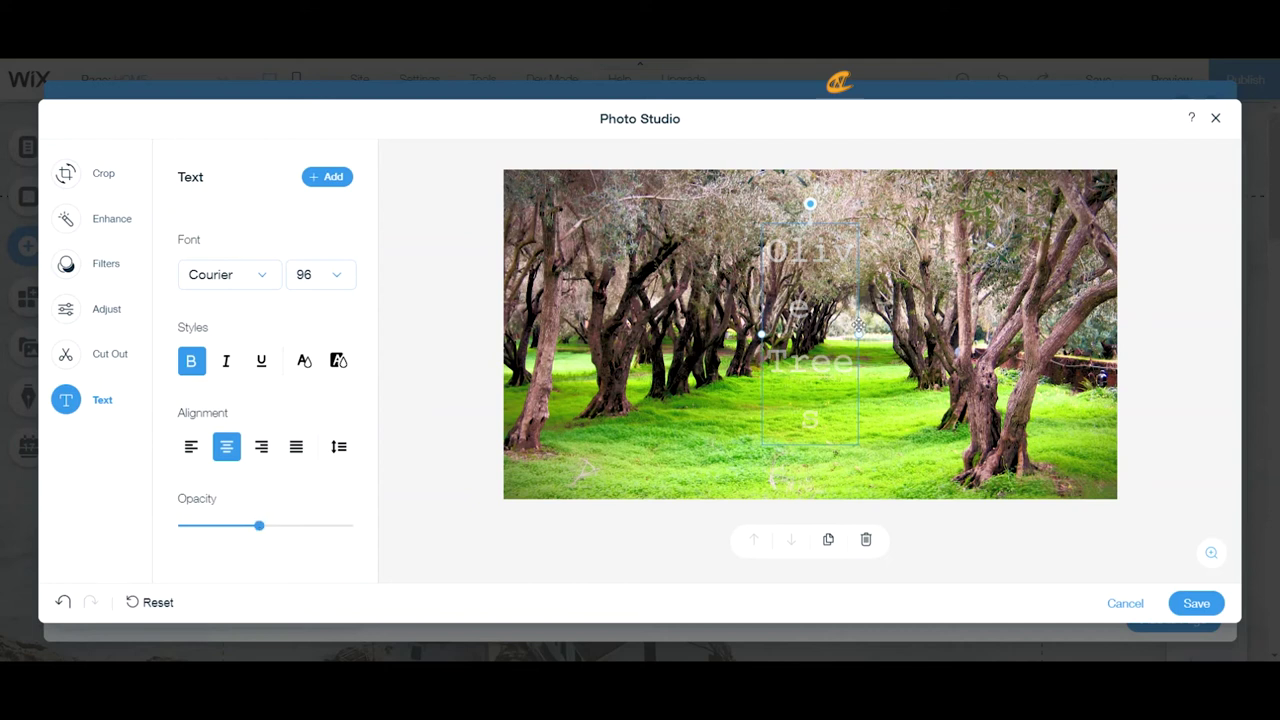
{"action": "left_click_drag", "start_coordinate": [859, 333], "coordinate": [975, 334]}
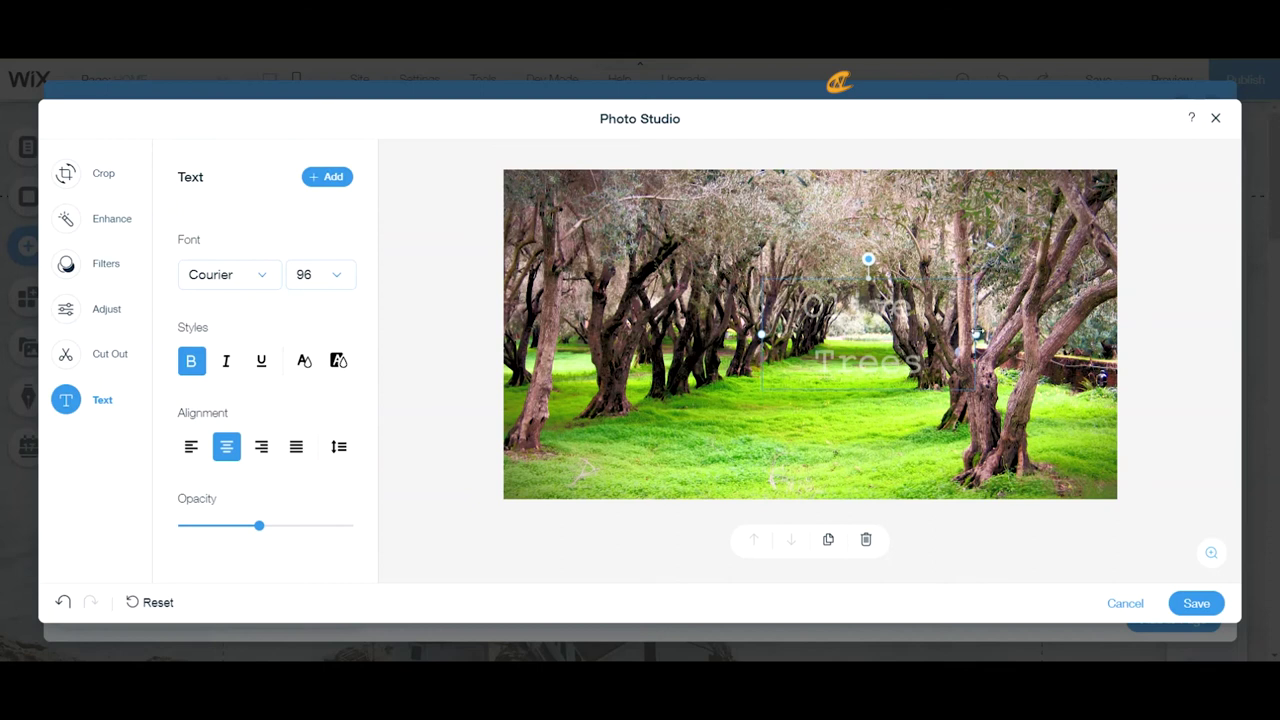
{"action": "left_click_drag", "start_coordinate": [890, 280], "coordinate": [834, 355]}
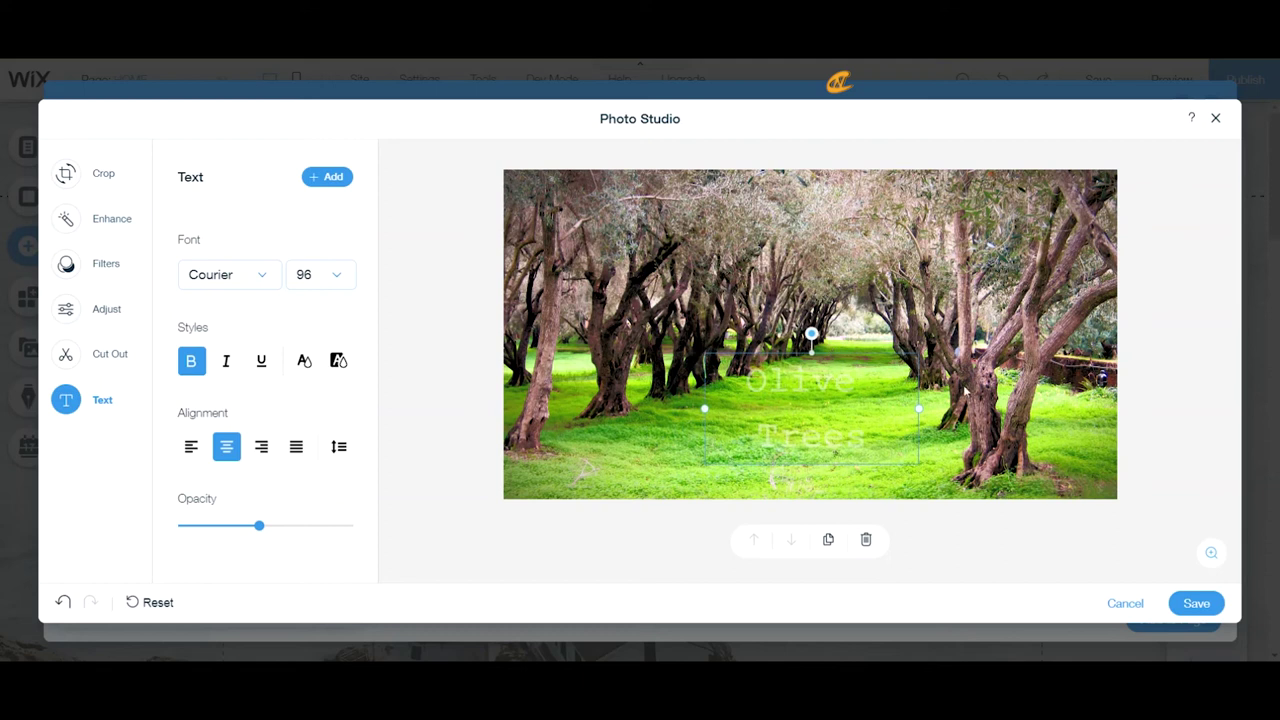
{"action": "left_click", "coordinate": [1013, 408]}
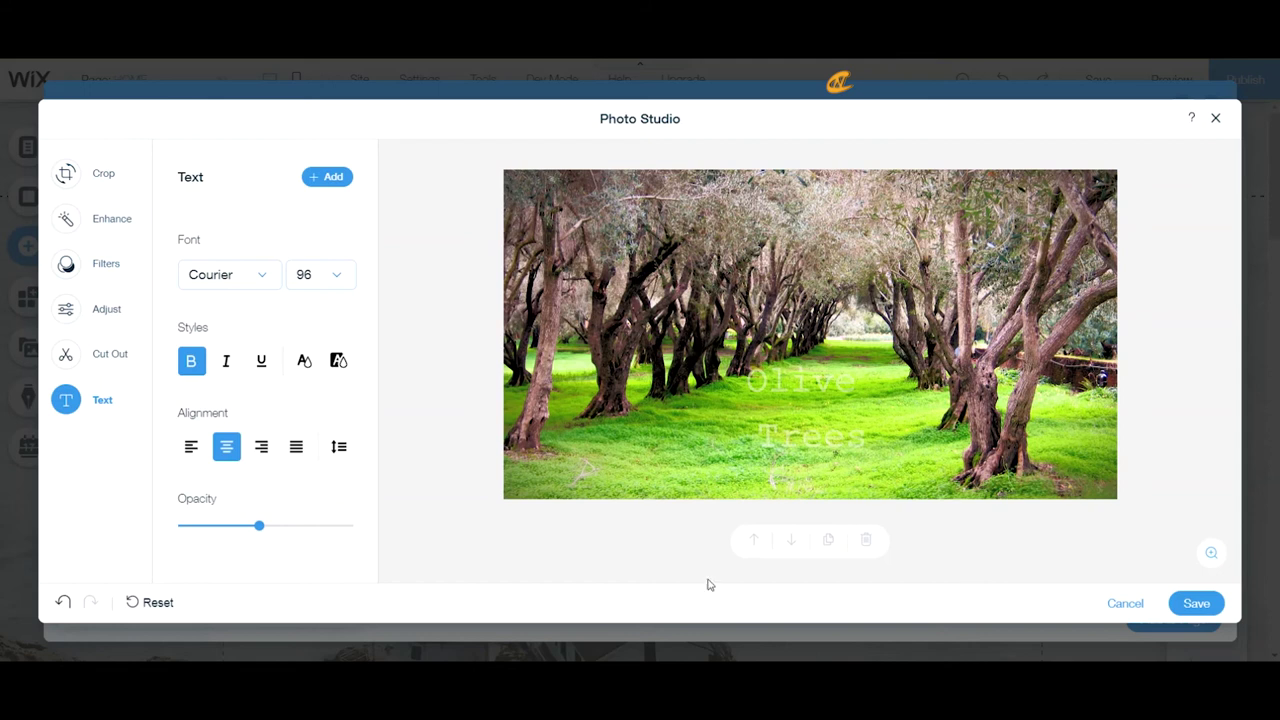
- Undo all the text edits until the "Olive Trees" text is removed from the photo
{"action": "left_click", "coordinate": [63, 604]}
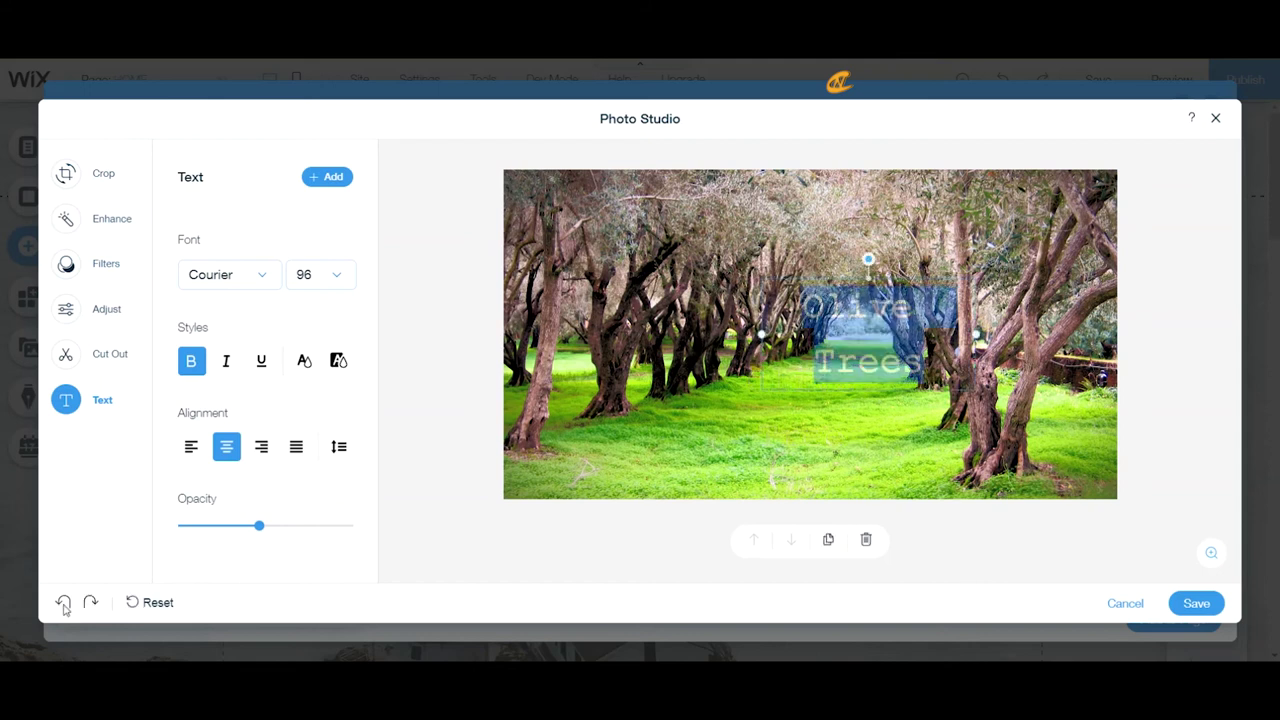
{"action": "left_click", "coordinate": [63, 604]}
{"action": "left_click", "coordinate": [63, 604]}
{"action": "left_click", "coordinate": [63, 604]}
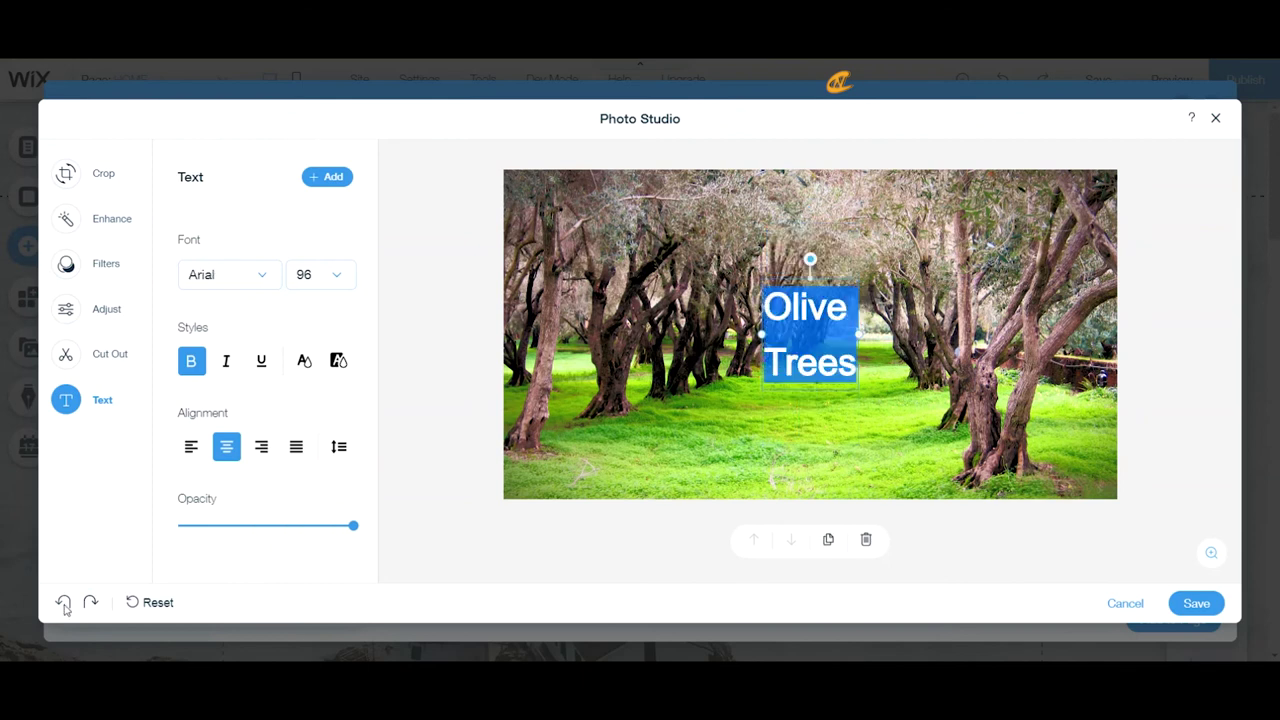
{"action": "left_click", "coordinate": [63, 604]}
{"action": "left_click", "coordinate": [63, 604]}
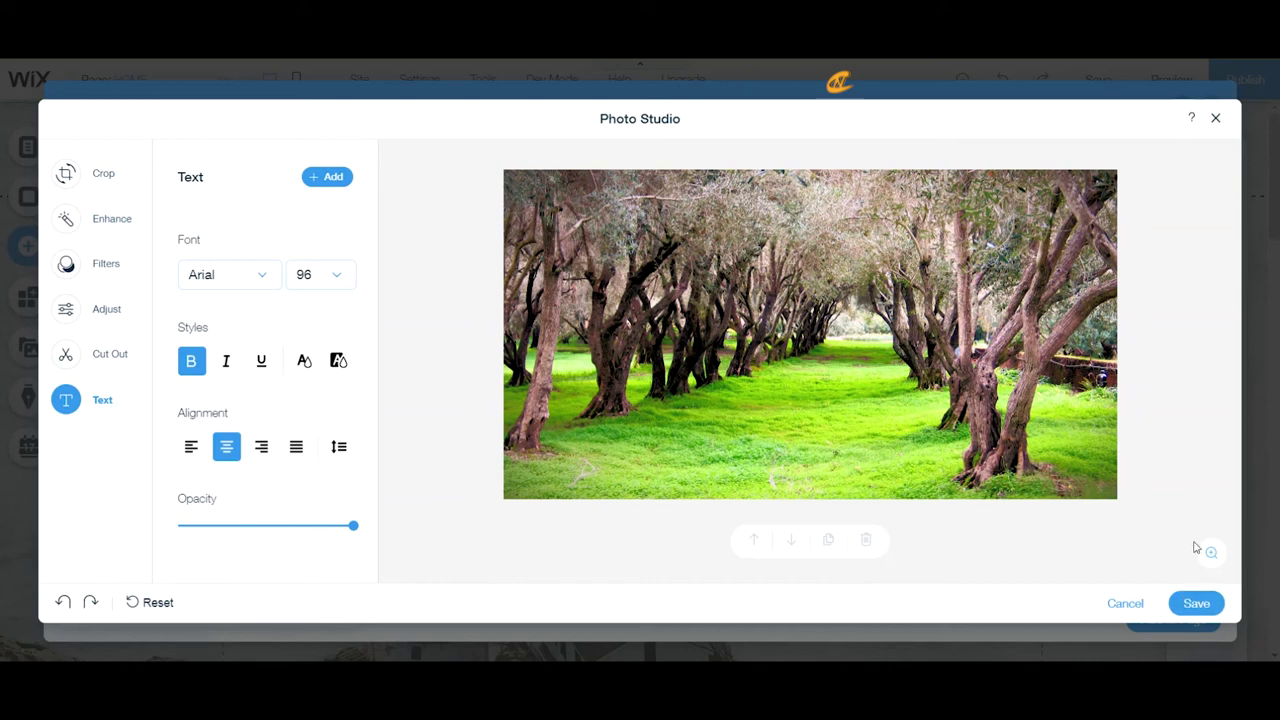
- Save the edited photo to the site files and open the original 0-olive-orchard.jpg in the large preview
{"action": "left_click", "coordinate": [1196, 603]}
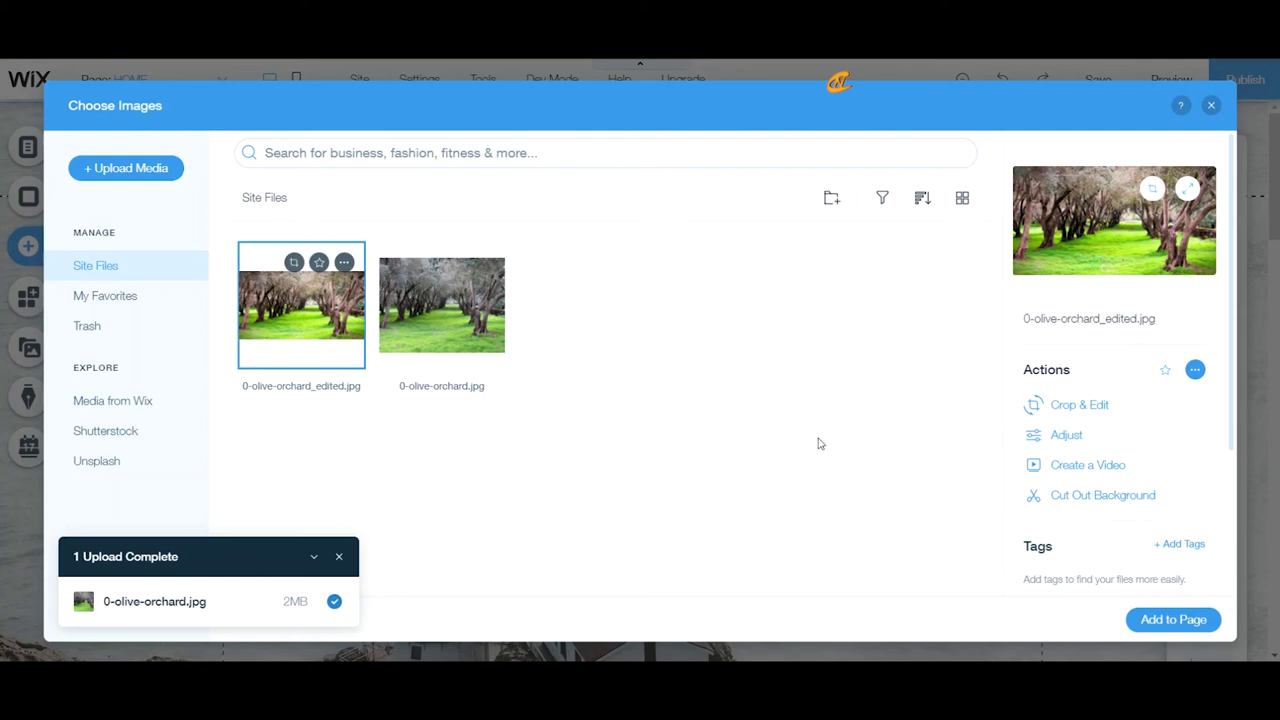
{"action": "left_click", "coordinate": [440, 324]}
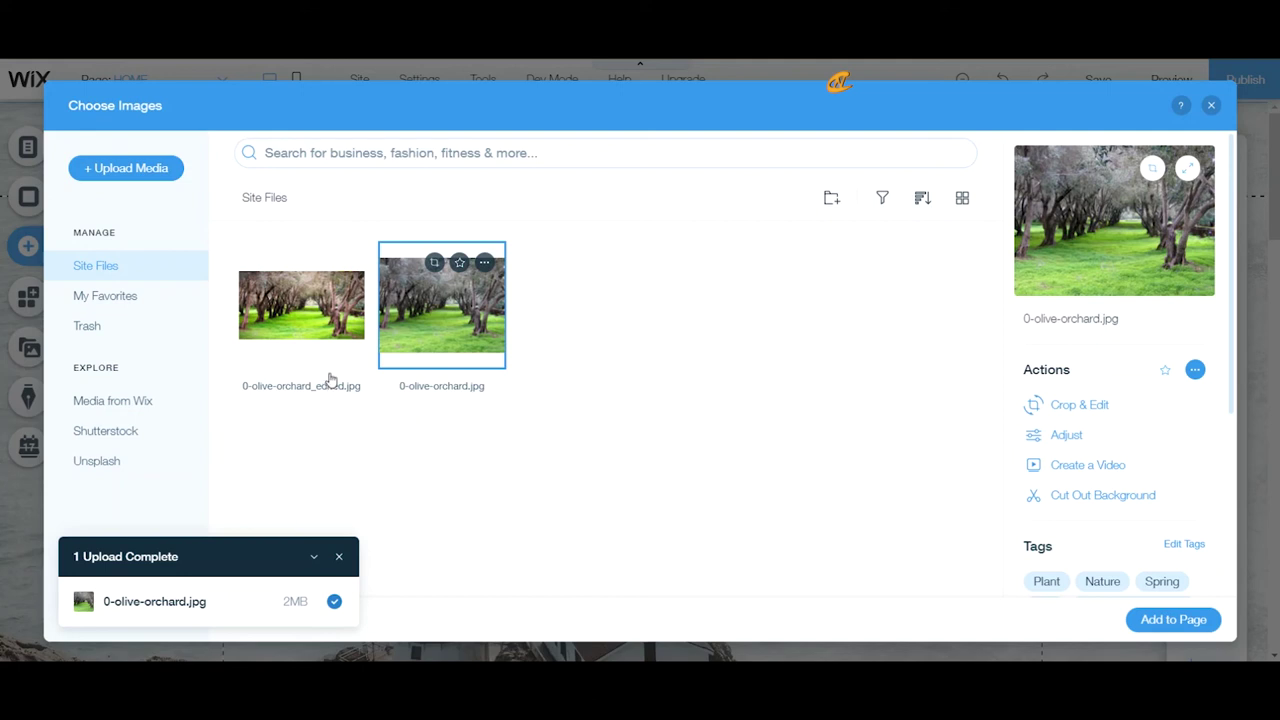
{"action": "double_click", "coordinate": [477, 314]}
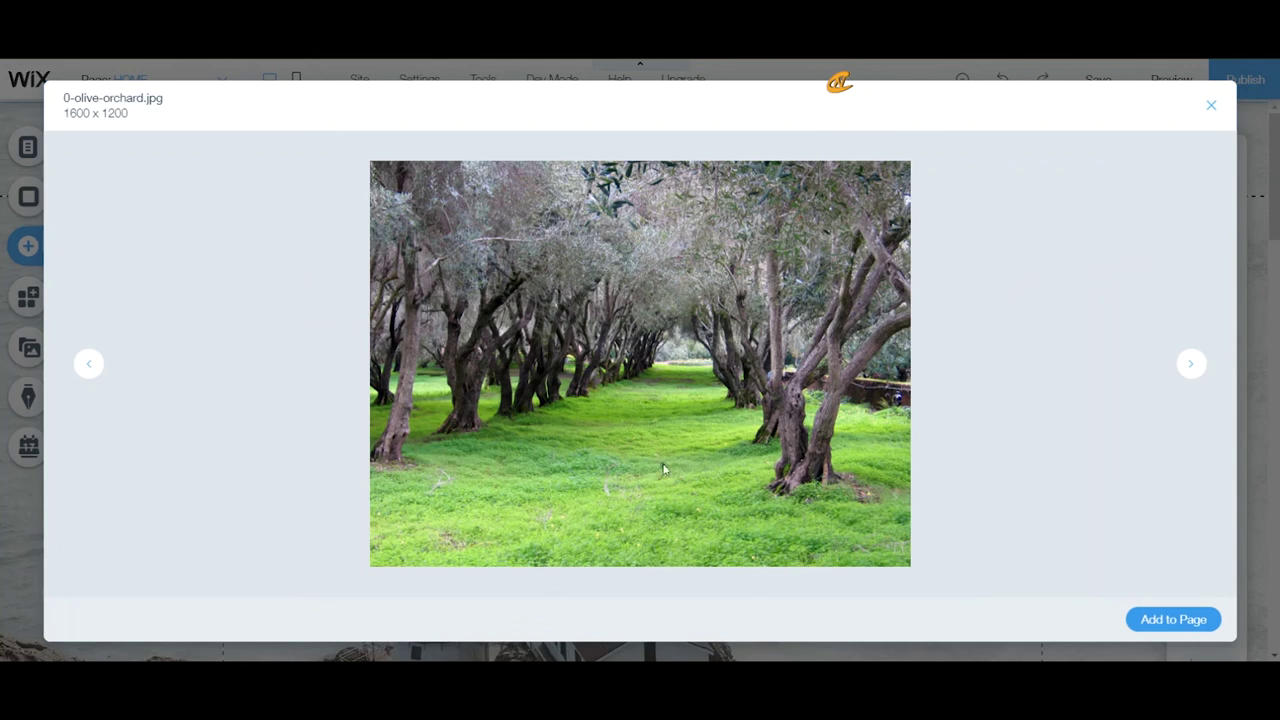
- Compare the original with 0-olive-orchard_edited.jpg in the large preview, and return to the site files with the upload notice dismissed
{"action": "left_click", "coordinate": [89, 363]}
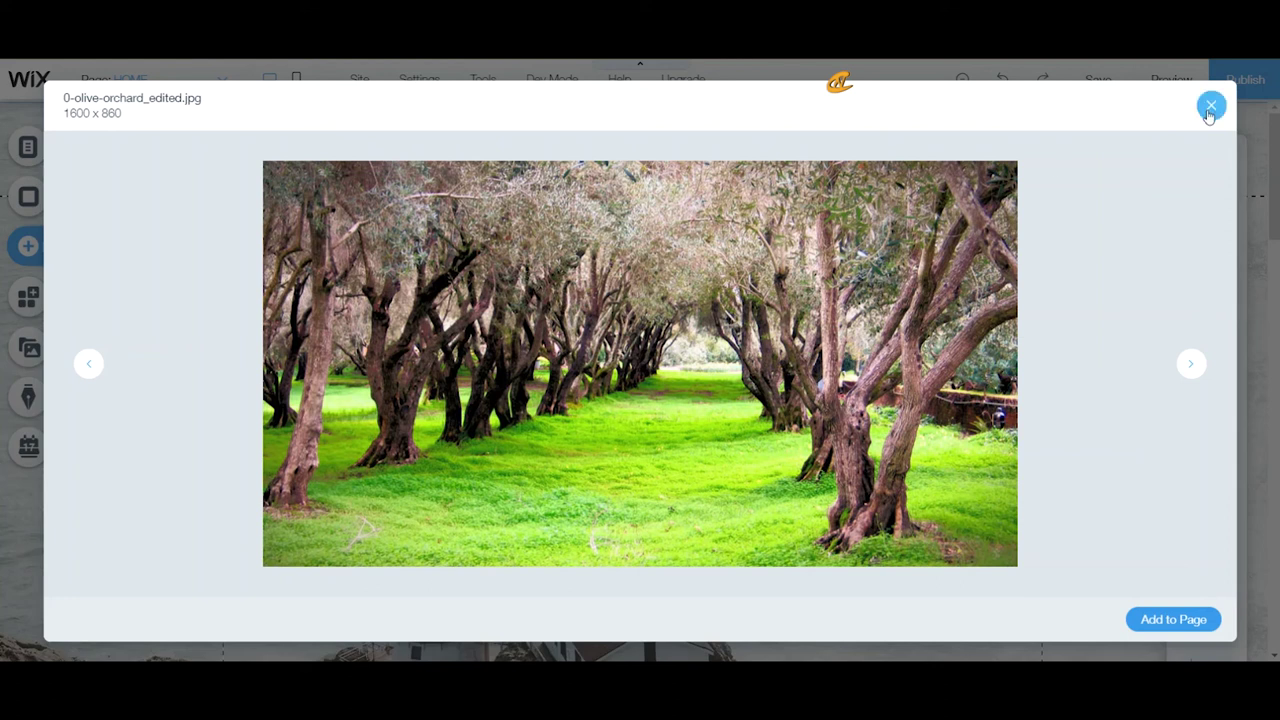
{"action": "left_click", "coordinate": [1210, 107]}
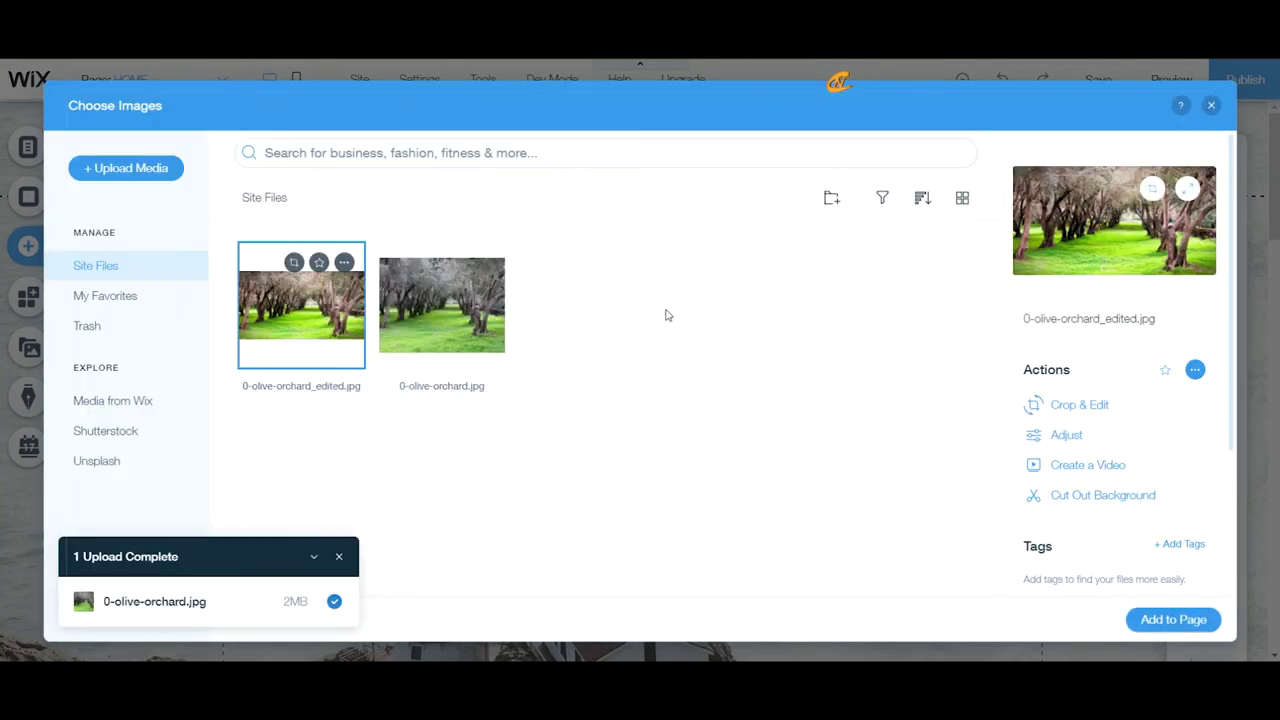
{"action": "left_click", "coordinate": [339, 558]}
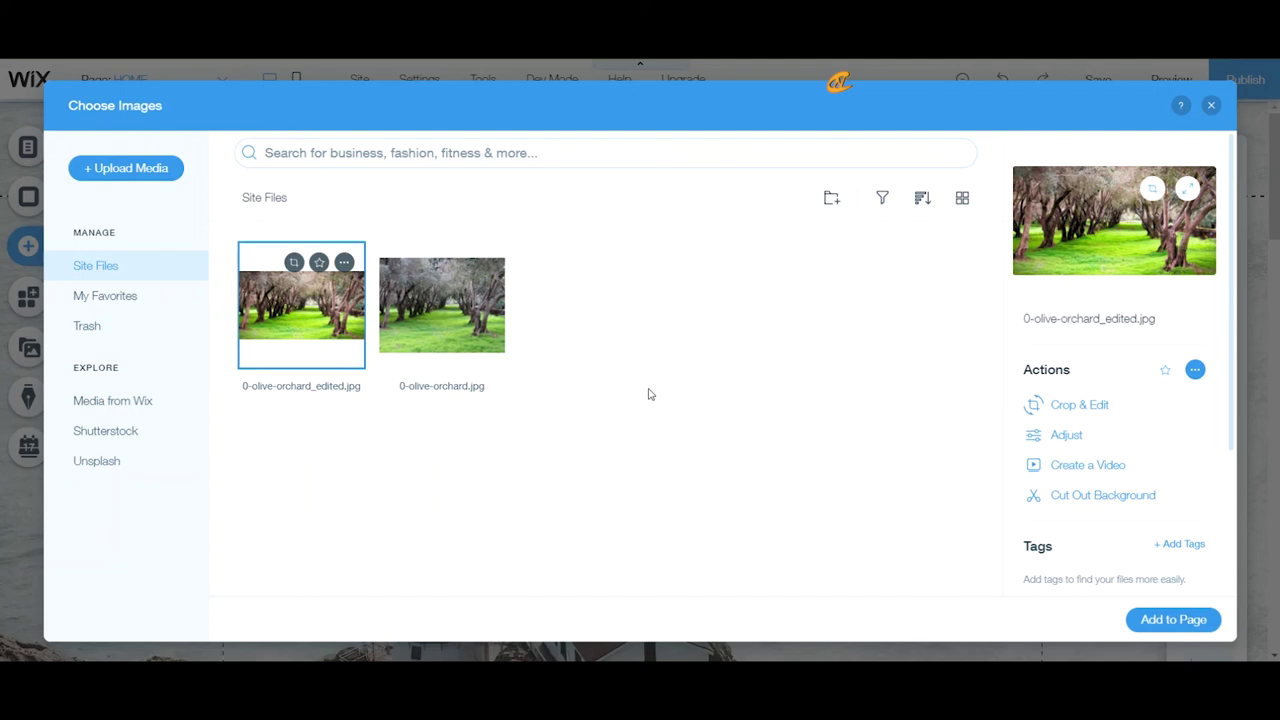
{"action": "left_click", "coordinate": [591, 385]}
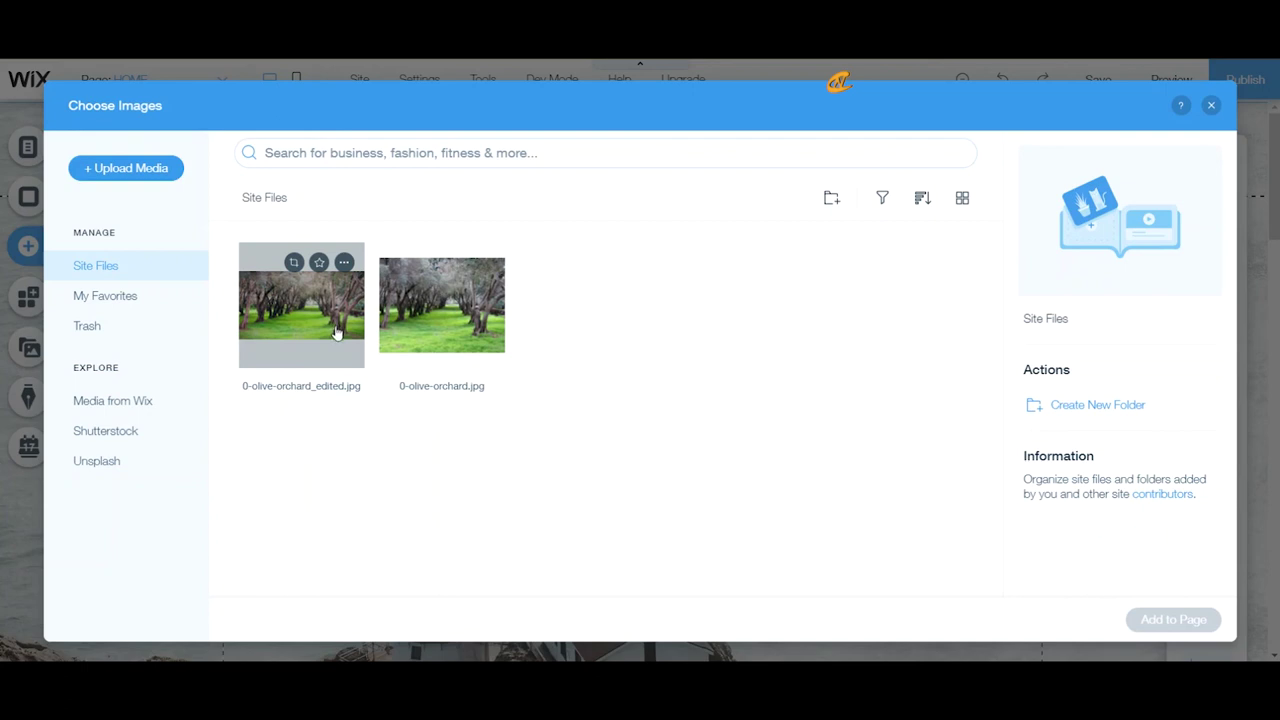
{"action": "left_click", "coordinate": [344, 264]}
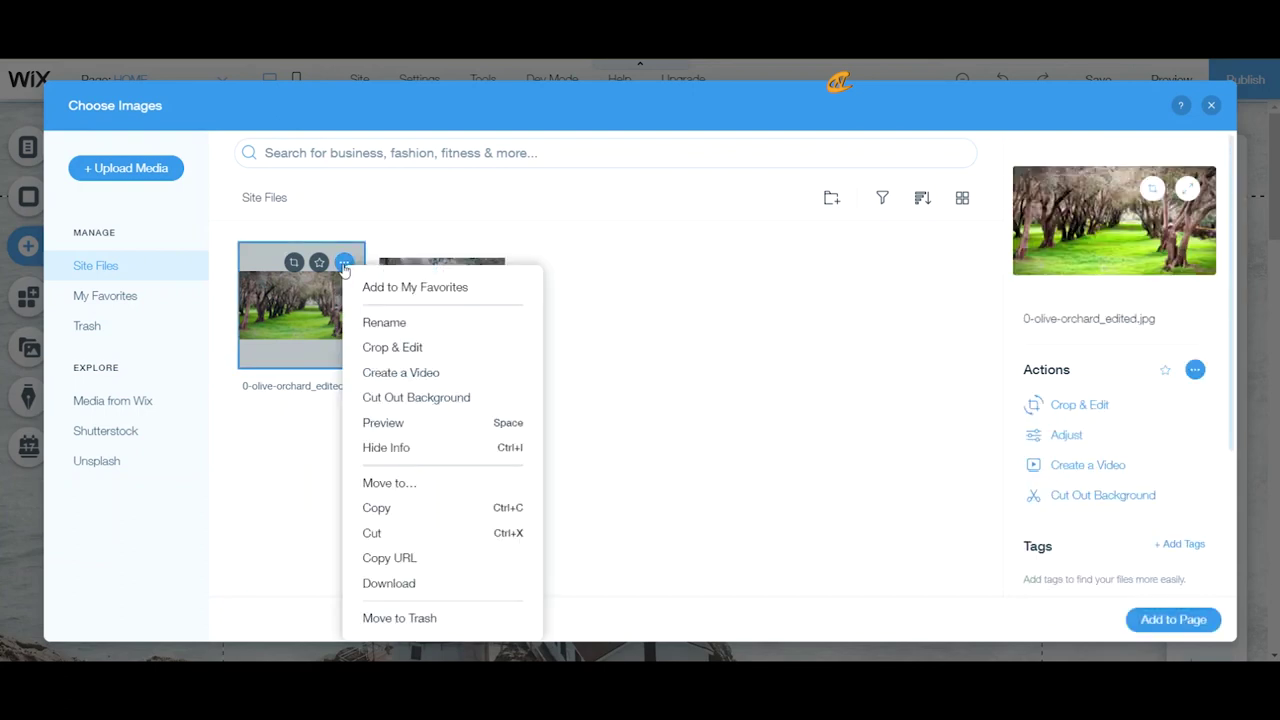
{"action": "left_click", "coordinate": [384, 350]}
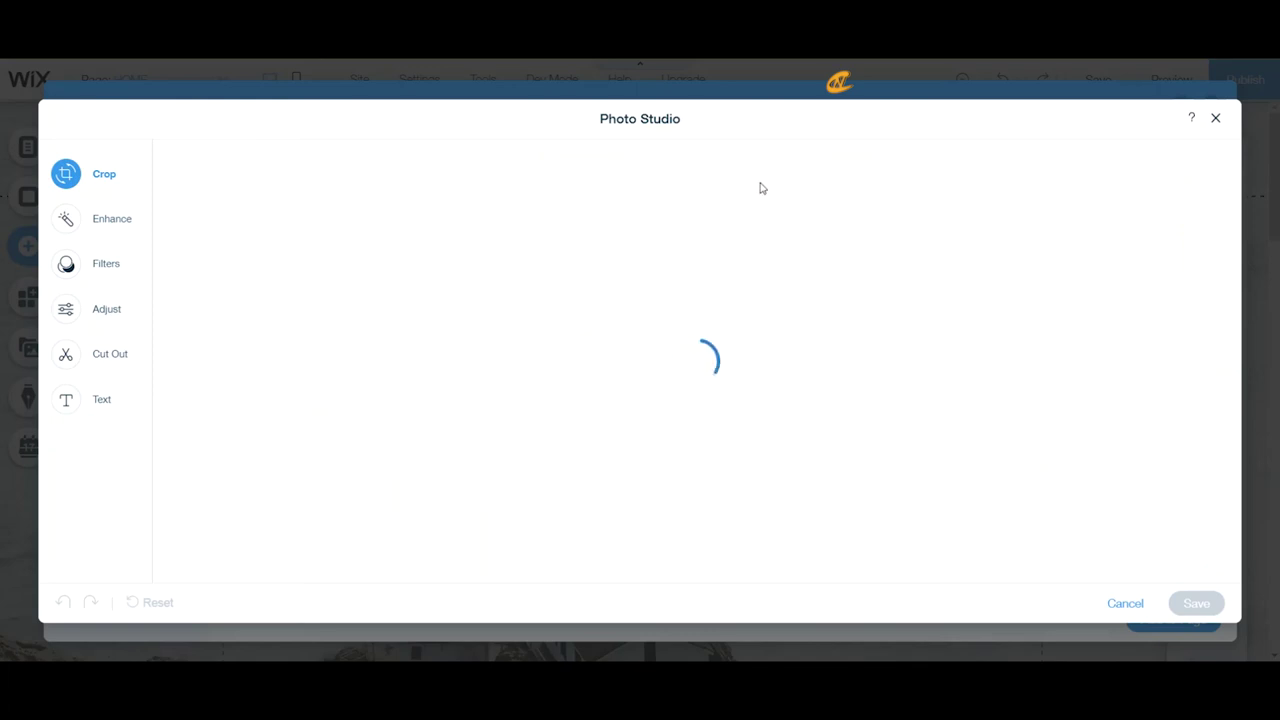
{"action": "left_click", "coordinate": [1215, 119]}
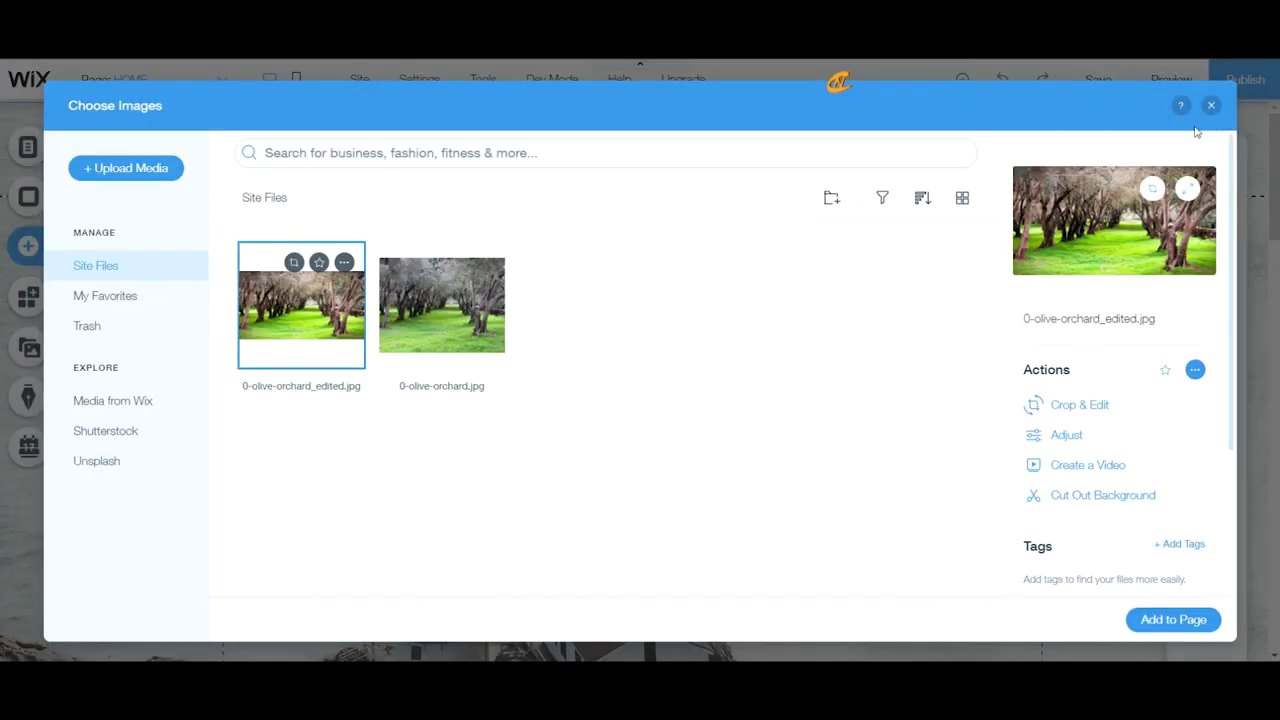
- Open 0-olive-orchard_edited.jpg for Crop & Edit, look at the Photo Studio help, and return to the site files without saving
{"action": "left_click", "coordinate": [343, 262]}
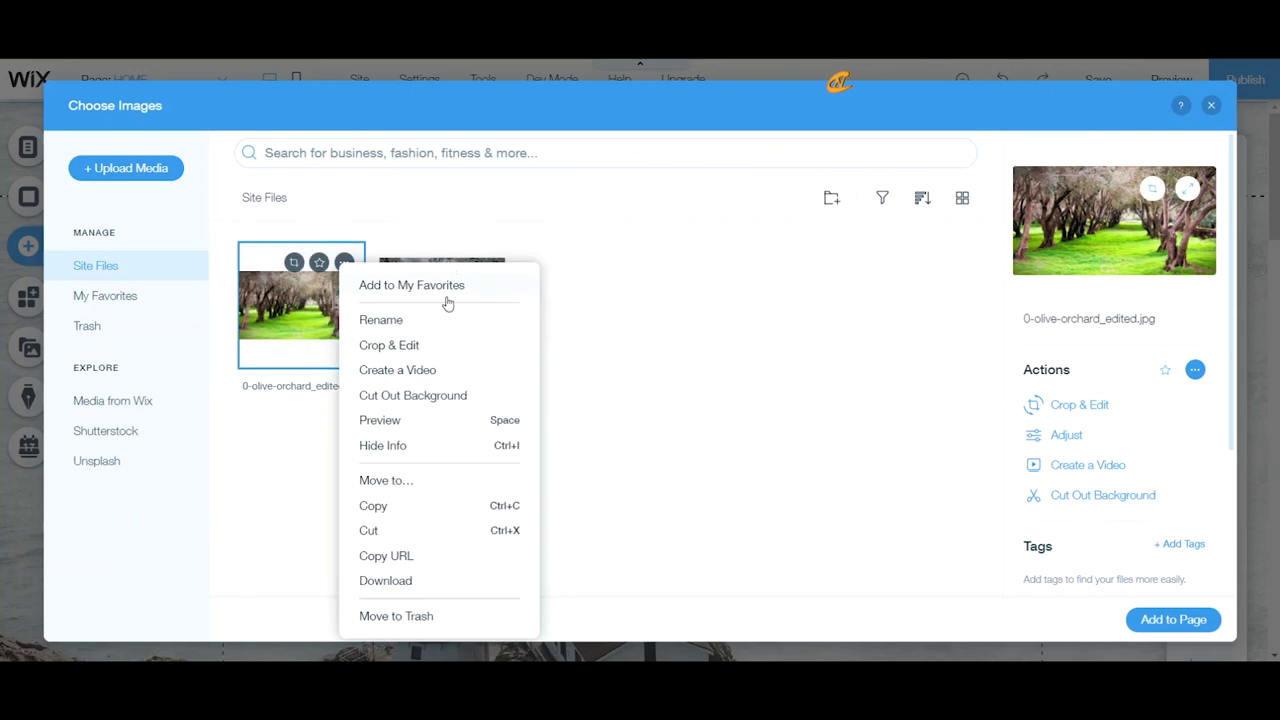
{"action": "left_click", "coordinate": [427, 346]}
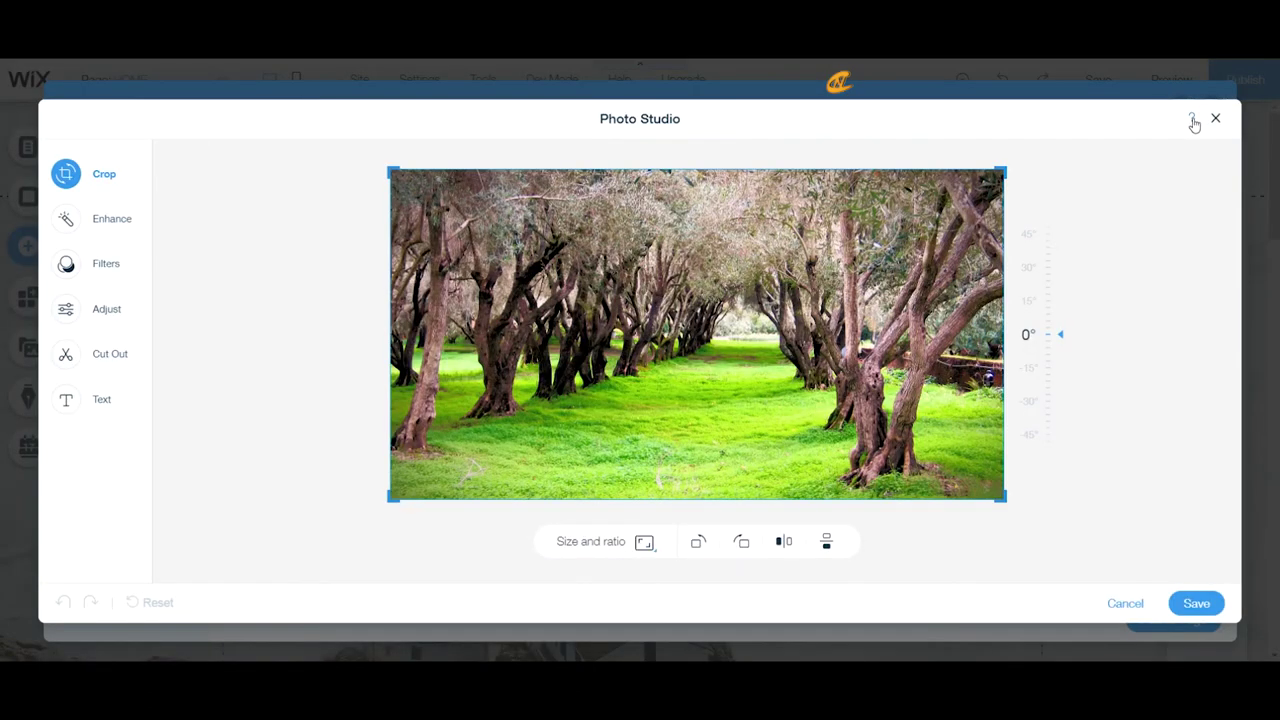
{"action": "left_click", "coordinate": [1192, 118]}
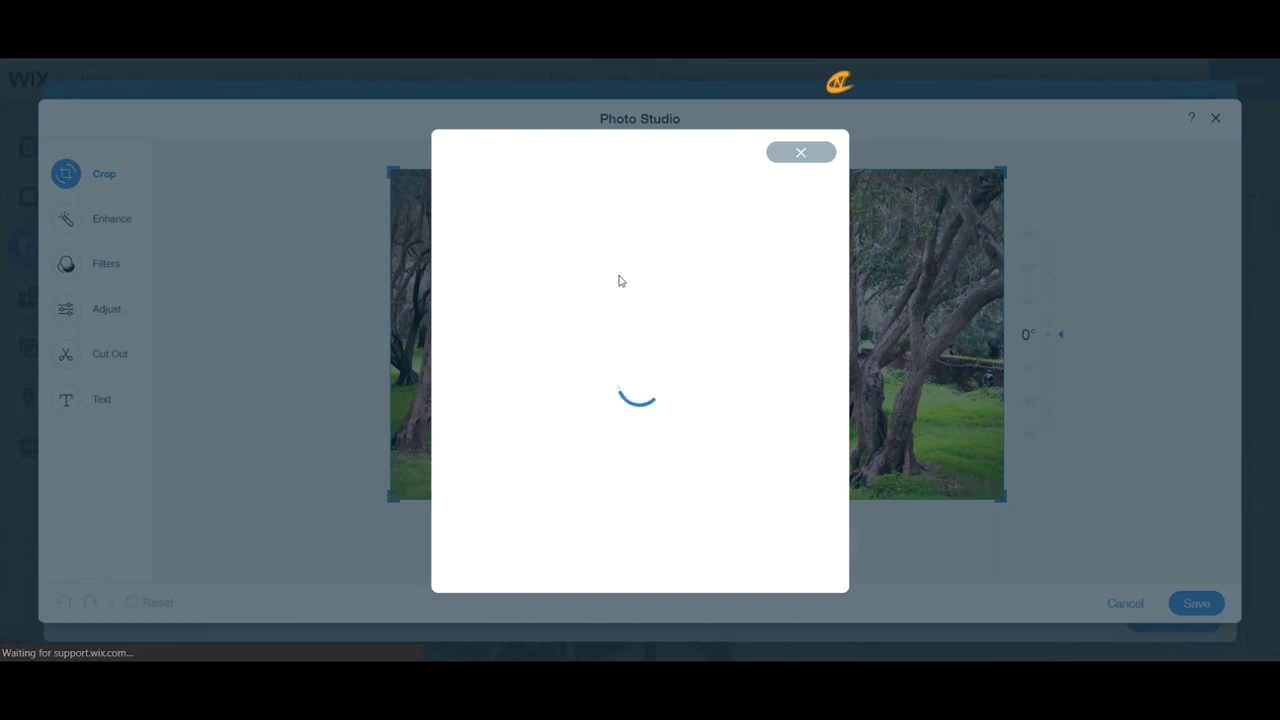
{"action": "left_click", "coordinate": [819, 154]}
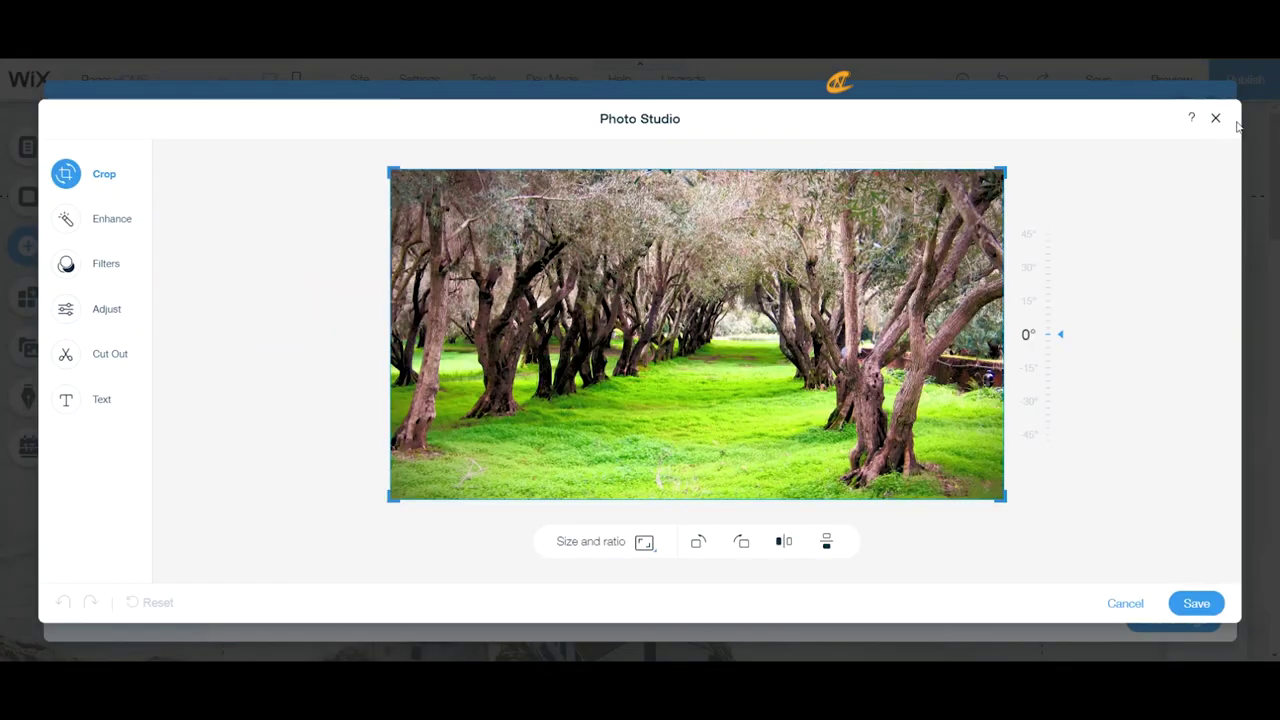
{"action": "left_click", "coordinate": [1126, 603]}
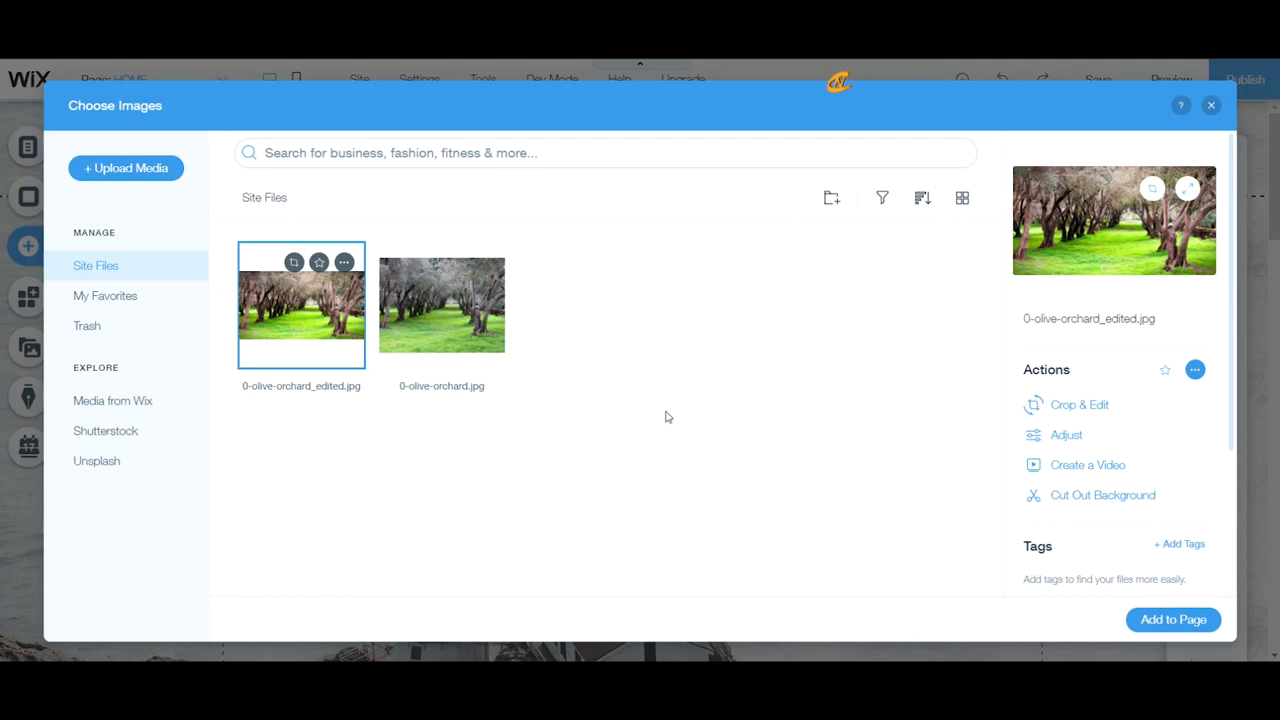